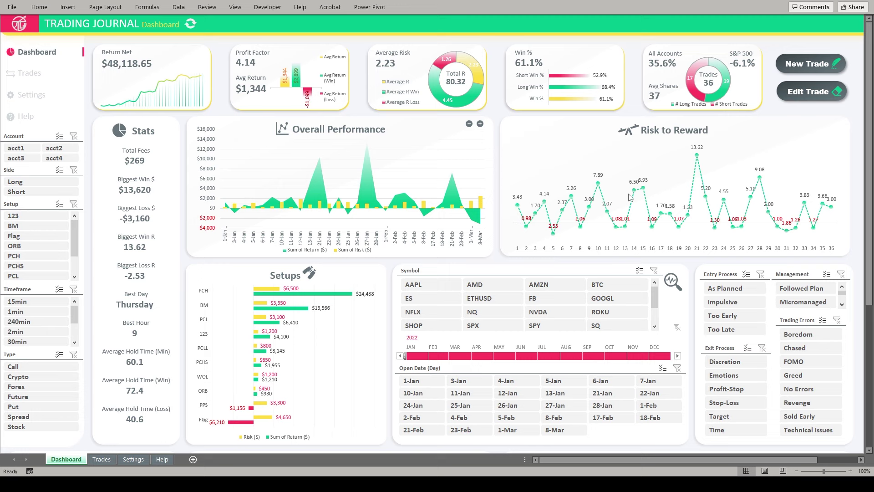
Select Crypto in the Type slicer so the dashboard shows 5 trades and $3,441.00 net return.
{"action": "scroll", "coordinate": [319, 354], "scroll_direction": "down", "scroll_amount": 3}
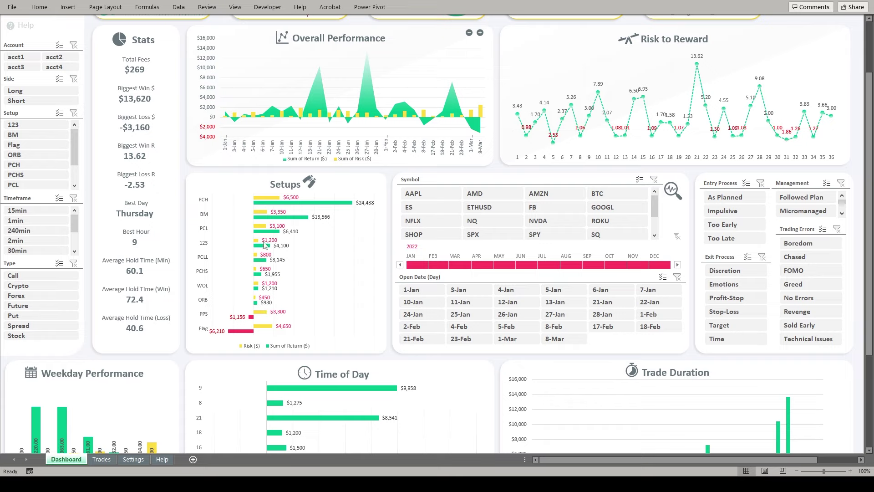
{"action": "scroll", "coordinate": [182, 244], "scroll_direction": "down", "scroll_amount": 7}
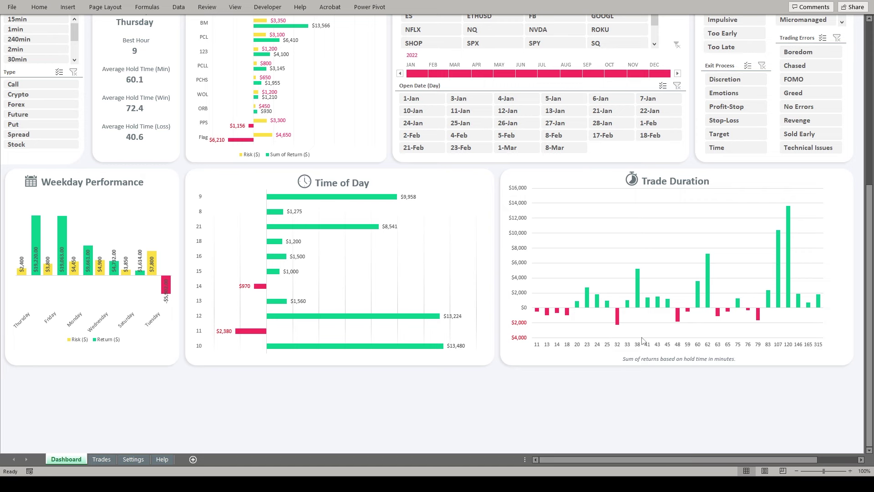
{"action": "scroll", "coordinate": [501, 337], "scroll_direction": "up", "scroll_amount": 10}
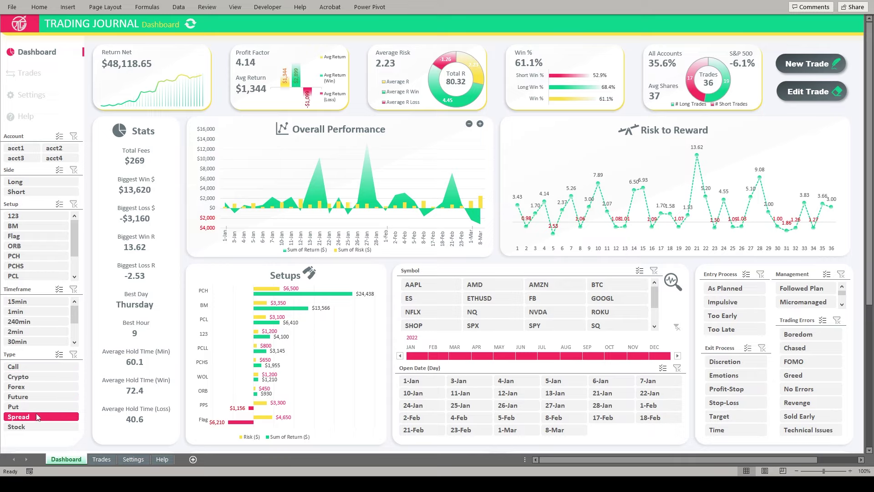
{"action": "left_click", "coordinate": [26, 381]}
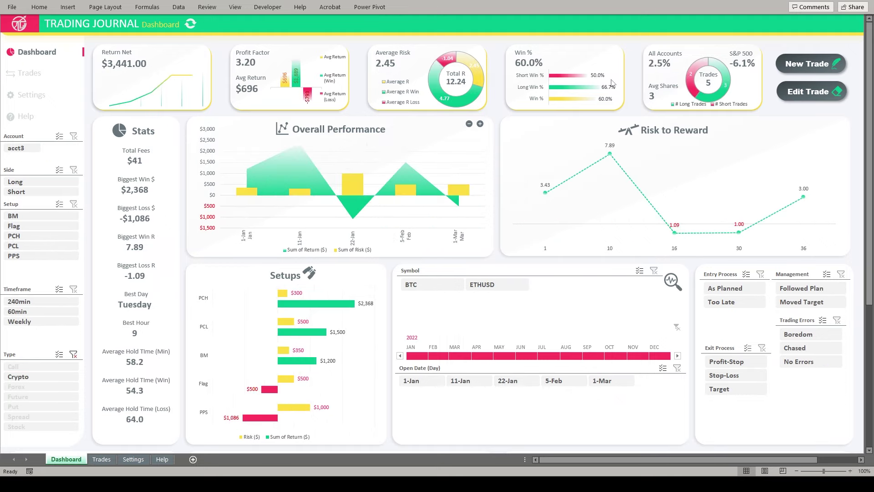
{"action": "scroll", "coordinate": [596, 403], "scroll_direction": "down", "scroll_amount": 8}
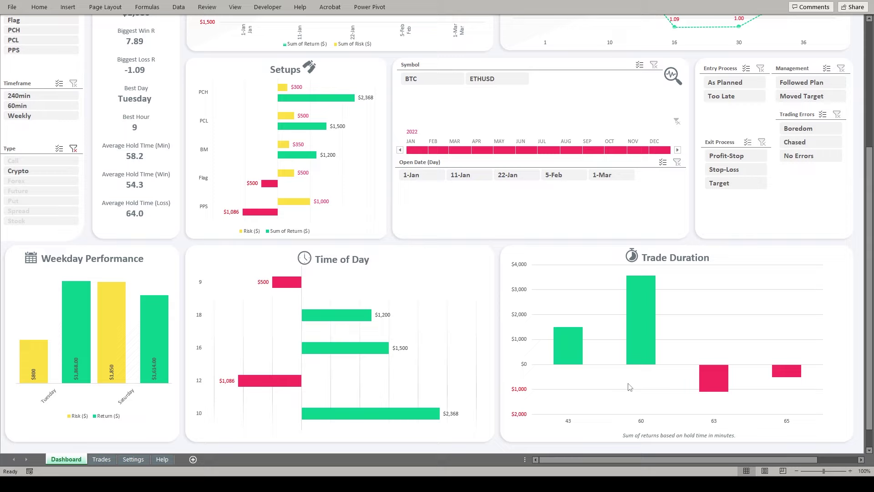
{"action": "scroll", "coordinate": [630, 387], "scroll_direction": "up", "scroll_amount": 8}
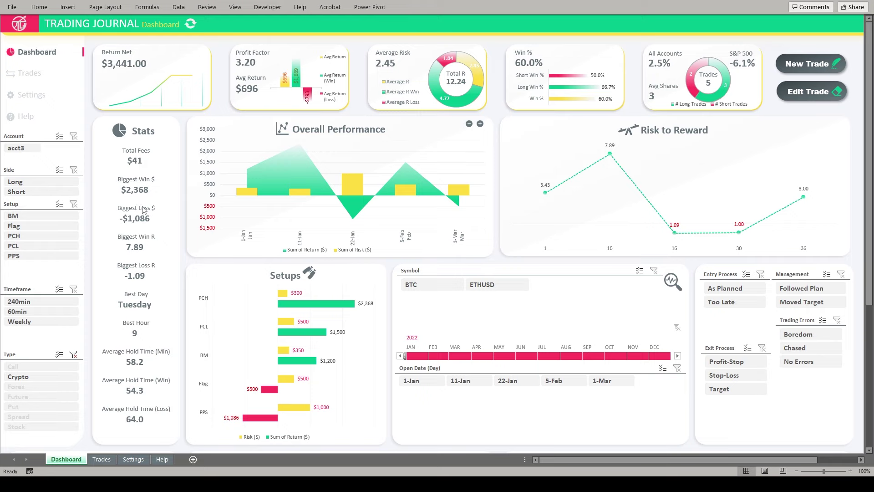
{"action": "scroll", "coordinate": [260, 326], "scroll_direction": "down", "scroll_amount": 6}
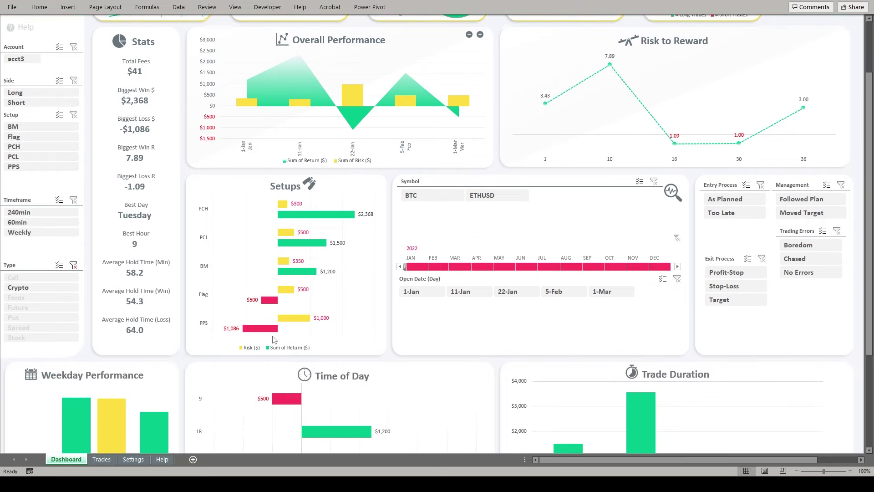
{"action": "scroll", "coordinate": [282, 362], "scroll_direction": "up", "scroll_amount": 6}
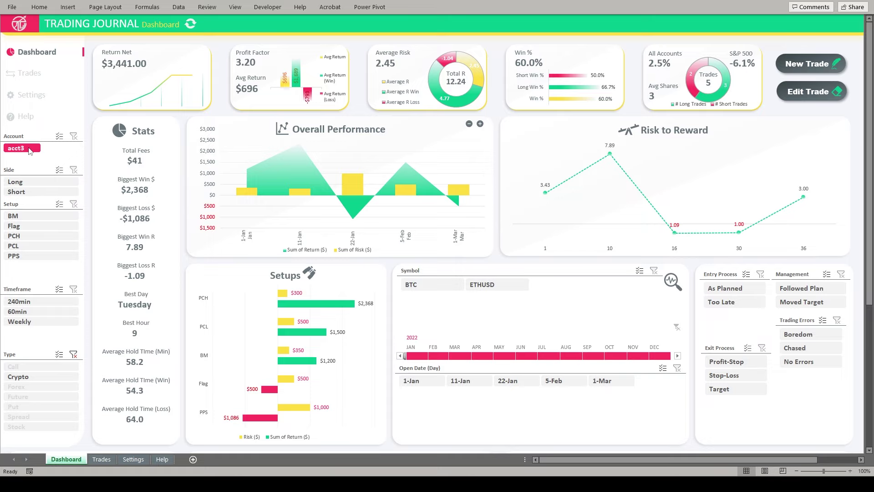
Clear the Type slicer filter to show all 36 trades and $48,118.65 net return.
{"action": "scroll", "coordinate": [353, 217], "scroll_direction": "down", "scroll_amount": 3}
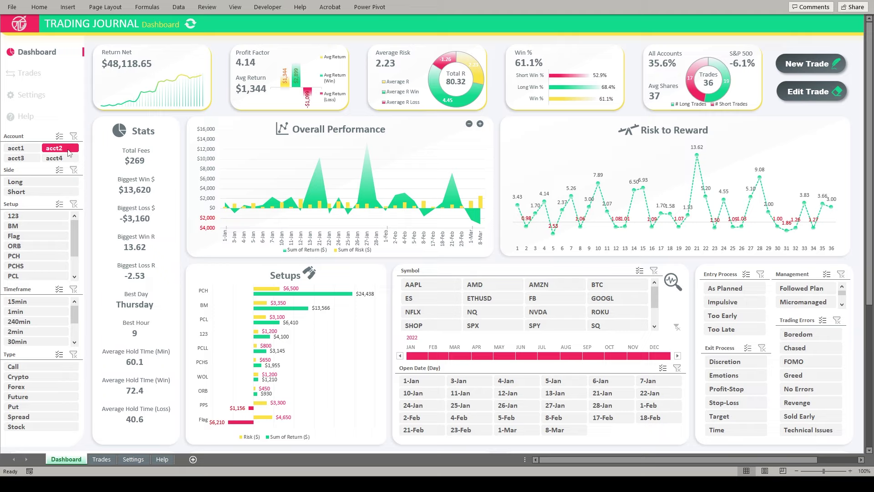
{"action": "left_click", "coordinate": [66, 151]}
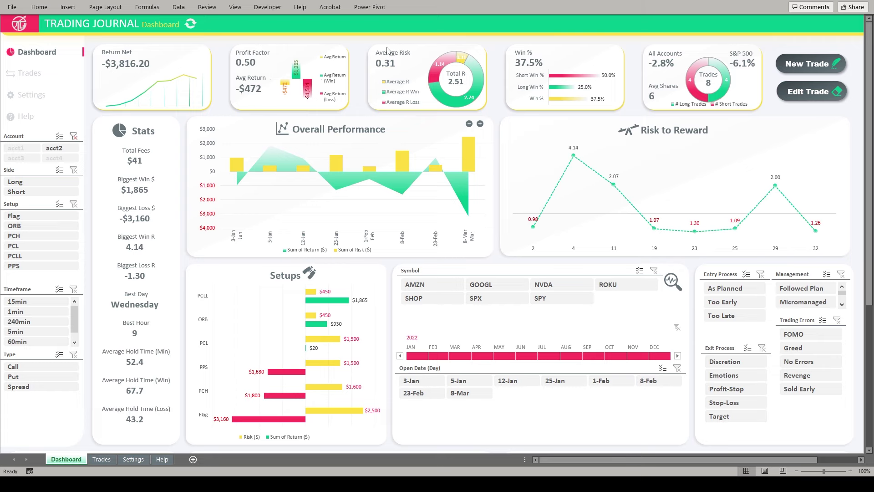
{"action": "scroll", "coordinate": [326, 302], "scroll_direction": "down", "scroll_amount": 6}
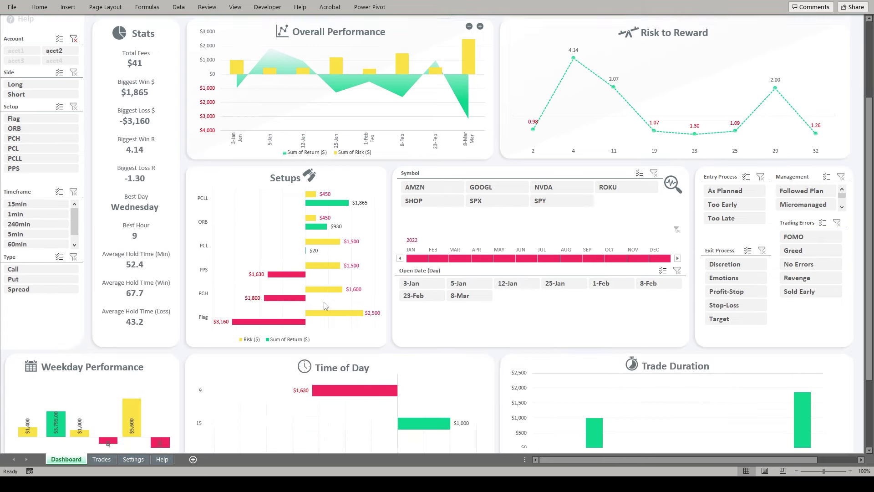
{"action": "scroll", "coordinate": [349, 314], "scroll_direction": "up", "scroll_amount": 1}
{"action": "left_click", "coordinate": [416, 159]}
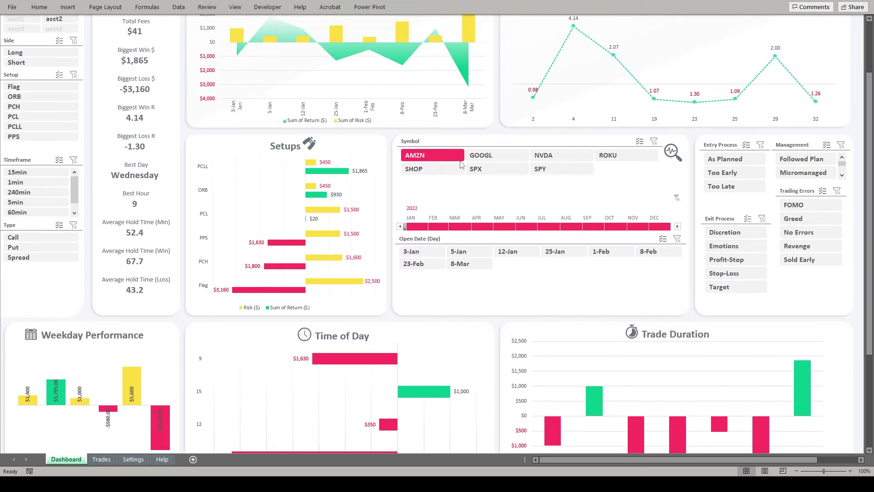
{"action": "scroll", "coordinate": [455, 273], "scroll_direction": "up", "scroll_amount": 5}
{"action": "left_click", "coordinate": [481, 287]}
{"action": "left_click", "coordinate": [634, 286]}
{"action": "left_click", "coordinate": [449, 285]}
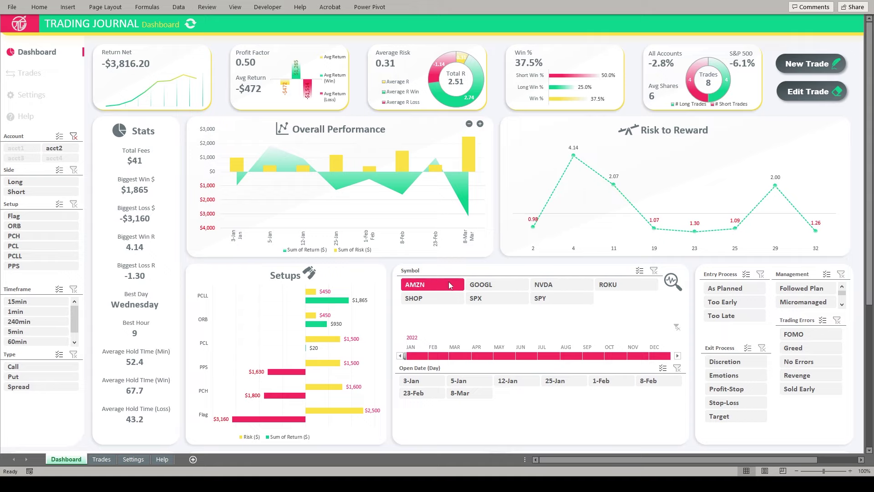
{"action": "left_click", "coordinate": [420, 296]}
{"action": "left_click", "coordinate": [538, 297]}
{"action": "left_click", "coordinate": [601, 291]}
{"action": "left_click", "coordinate": [412, 287]}
{"action": "left_click", "coordinate": [470, 288]}
{"action": "left_click", "coordinate": [437, 288]}
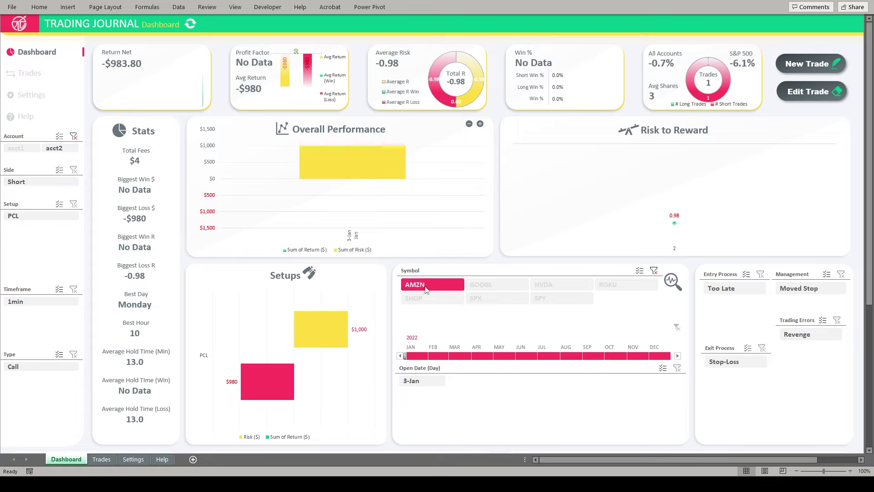
{"action": "left_click", "coordinate": [654, 271]}
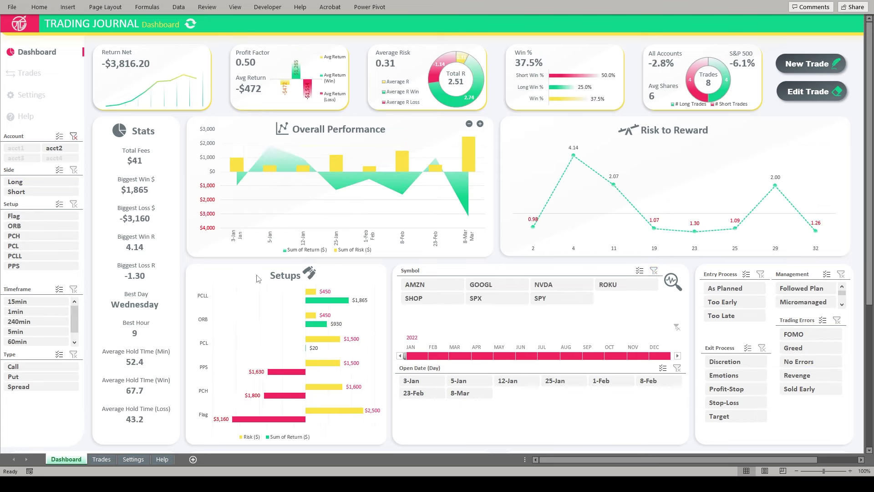
{"action": "left_click", "coordinate": [73, 135]}
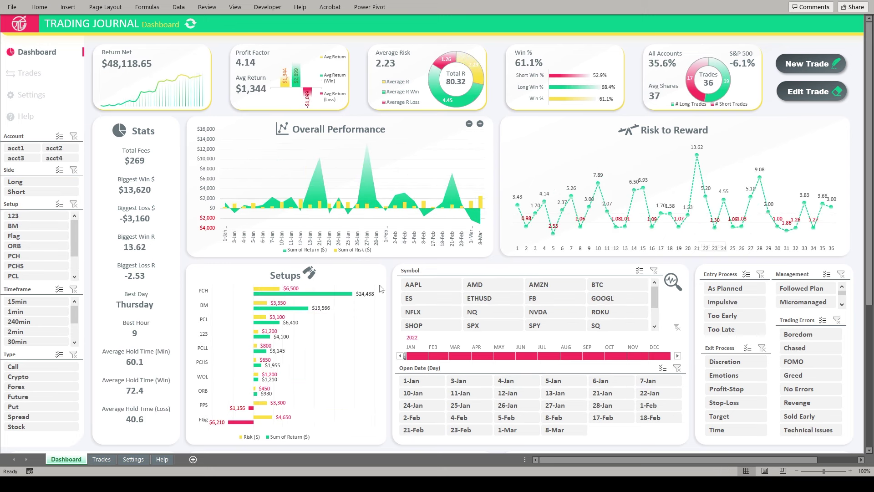
Select Flag in the Setup slicer: 4 trades, -$6,244.40 net return, no winners.
{"action": "scroll", "coordinate": [301, 298], "scroll_direction": "down", "scroll_amount": 3}
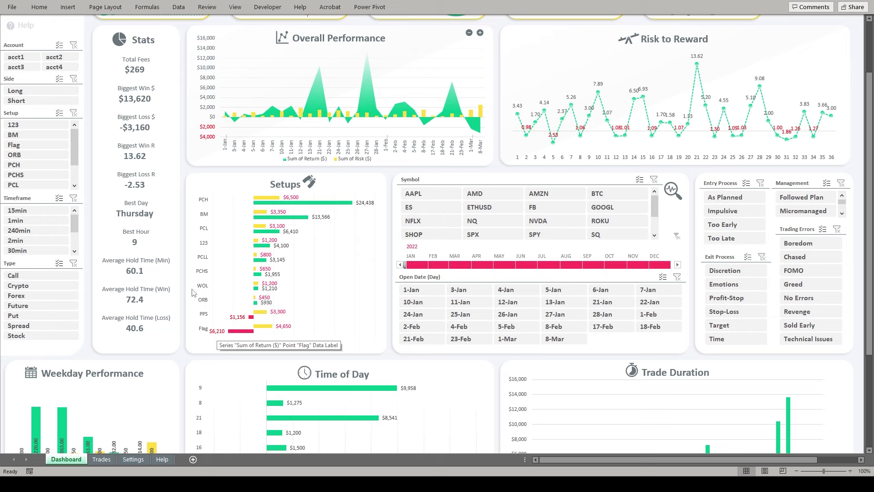
{"action": "left_click", "coordinate": [32, 144]}
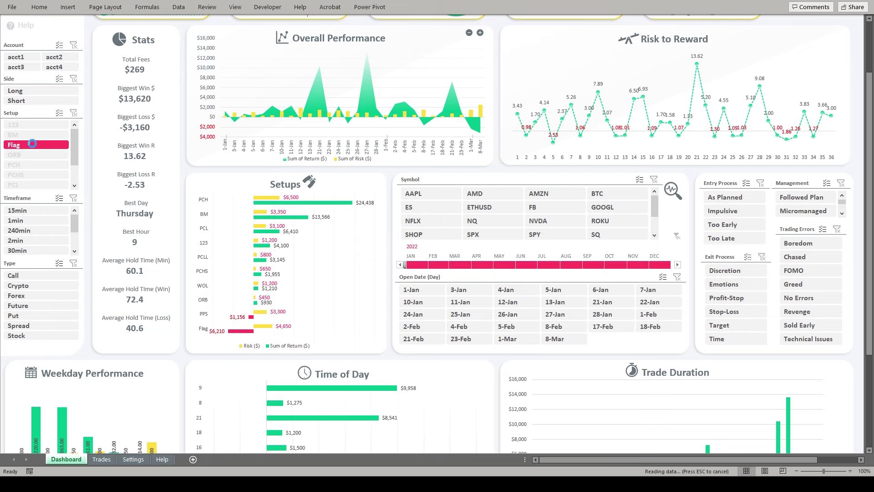
{"action": "scroll", "coordinate": [179, 171], "scroll_direction": "up", "scroll_amount": 3}
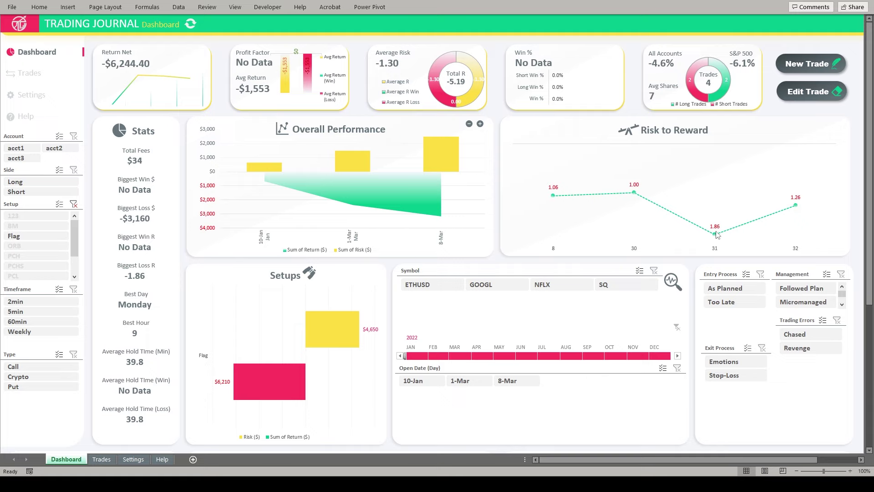
{"action": "left_click", "coordinate": [810, 91]}
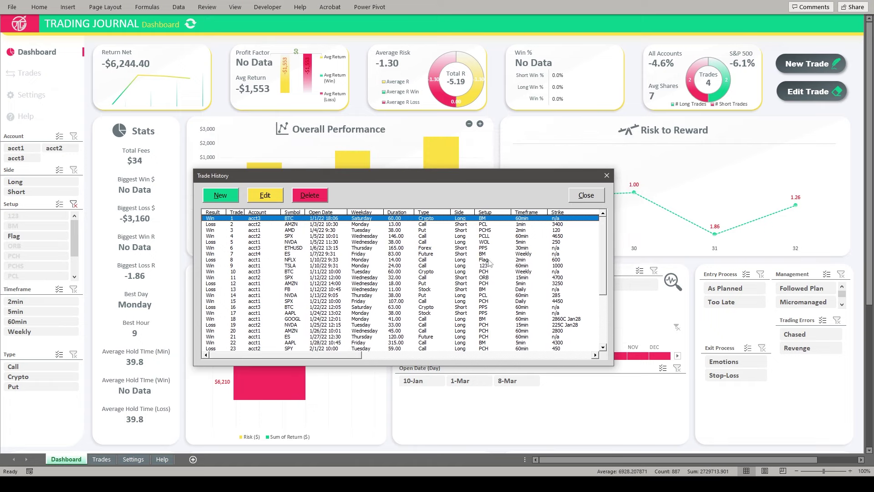
{"action": "left_click_drag", "start_coordinate": [603, 236], "coordinate": [603, 296]}
{"action": "left_click", "coordinate": [287, 313]}
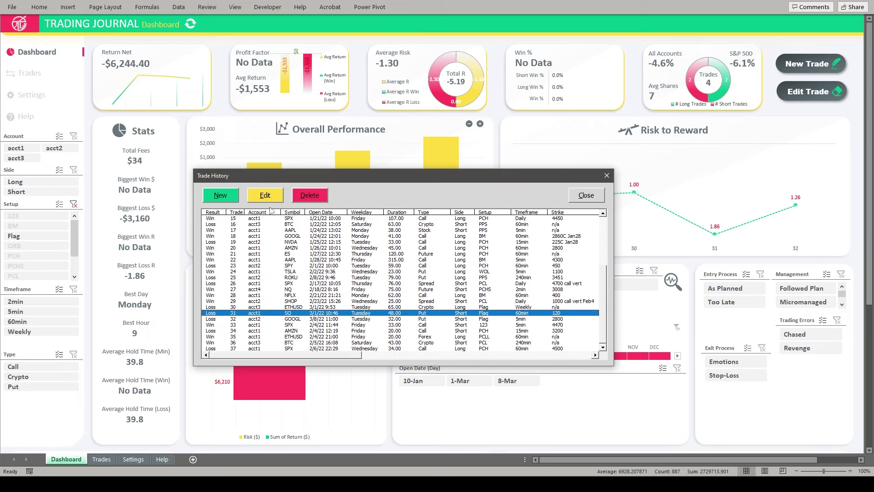
{"action": "left_click", "coordinate": [265, 195]}
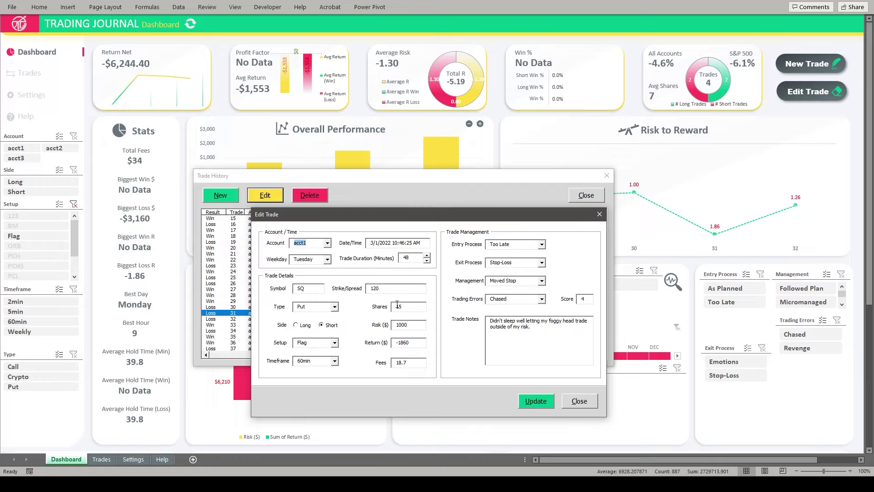
{"action": "left_click", "coordinate": [391, 325]}
{"action": "left_click", "coordinate": [403, 343]}
{"action": "left_click_drag", "start_coordinate": [536, 330], "coordinate": [481, 326]}
{"action": "left_click", "coordinate": [535, 324]}
{"action": "left_click", "coordinate": [580, 401]}
{"action": "left_click", "coordinate": [590, 197]}
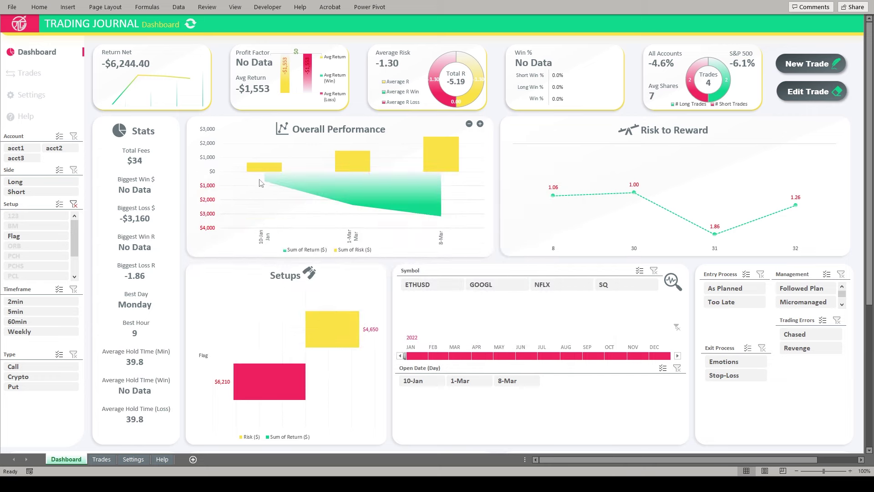
Clear the Setup filter and try PCH, BM and PCL setups using slicer multi-select.
{"action": "left_click", "coordinate": [73, 204]}
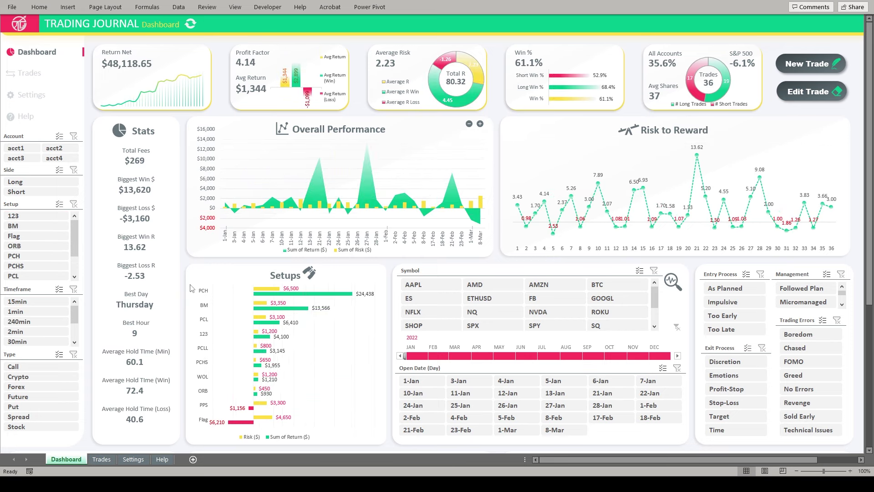
{"action": "left_click", "coordinate": [27, 256]}
{"action": "left_click", "coordinate": [60, 204]}
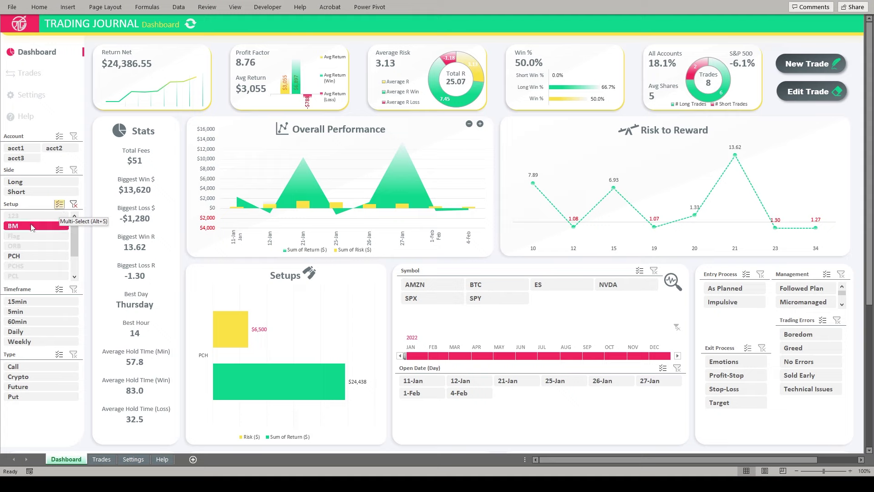
{"action": "left_click", "coordinate": [28, 236]}
{"action": "left_click", "coordinate": [27, 276]}
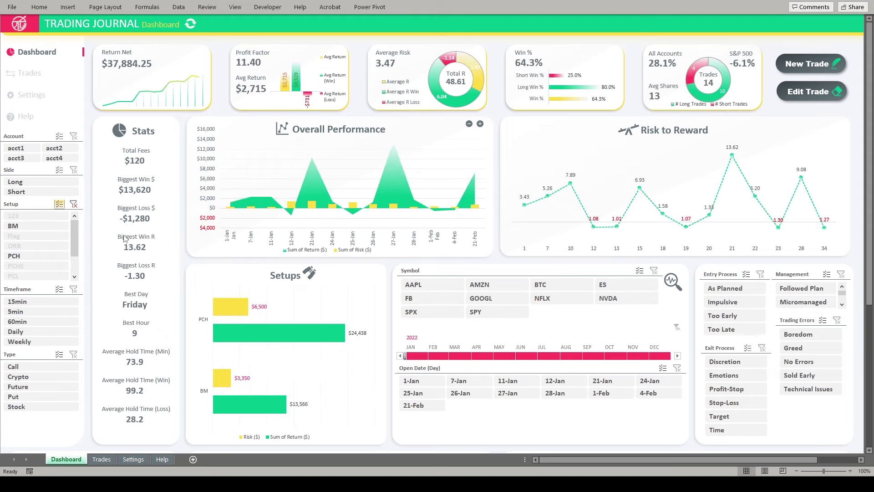
{"action": "left_click", "coordinate": [27, 258]}
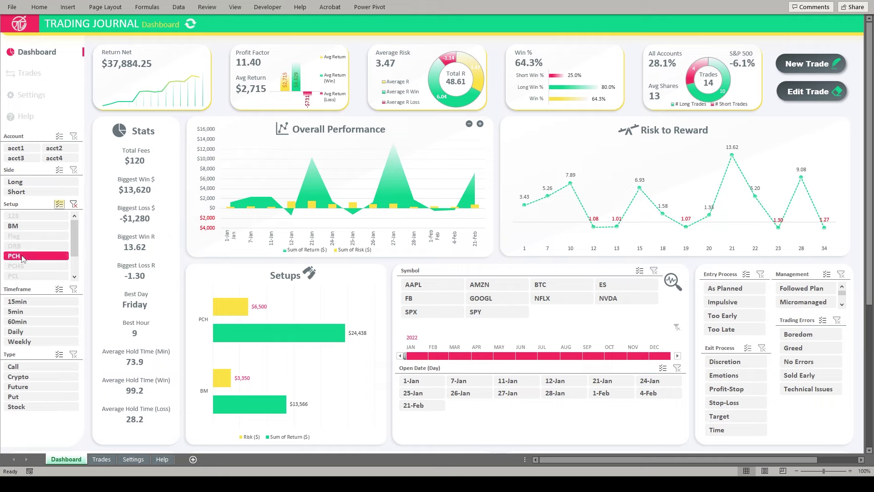
{"action": "left_click", "coordinate": [25, 228]}
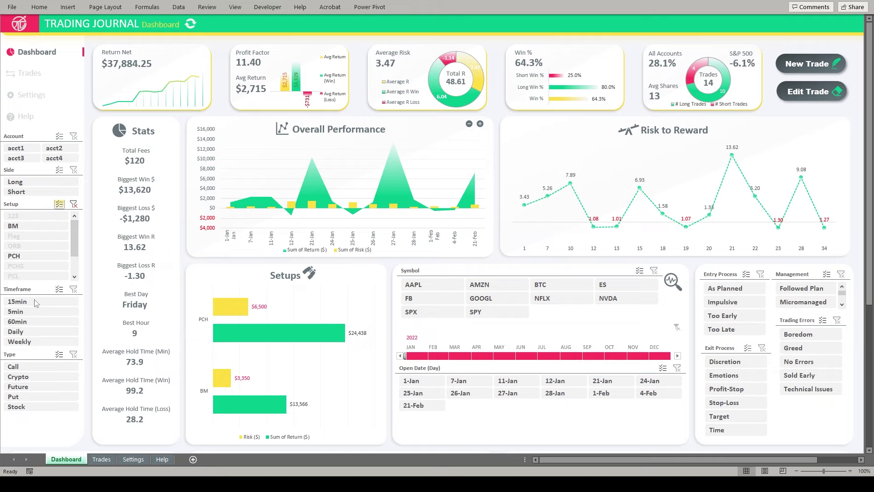
Limit the dashboard to 60min Call trades, briefly trying Crypto and Future types.
{"action": "left_click", "coordinate": [25, 322]}
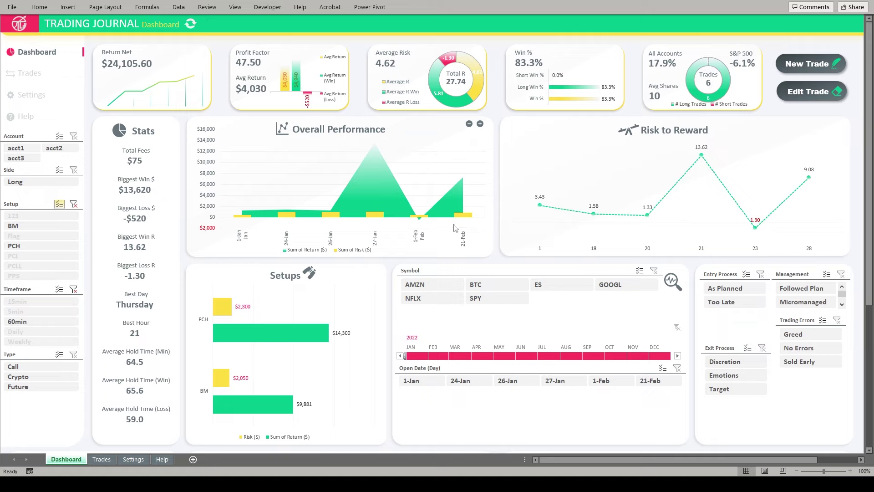
{"action": "left_click", "coordinate": [21, 367]}
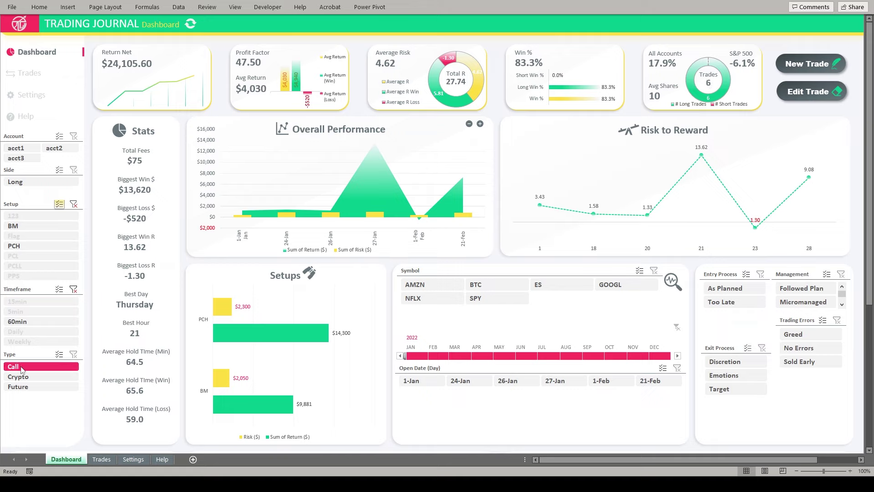
{"action": "left_click", "coordinate": [30, 377]}
{"action": "left_click", "coordinate": [26, 387]}
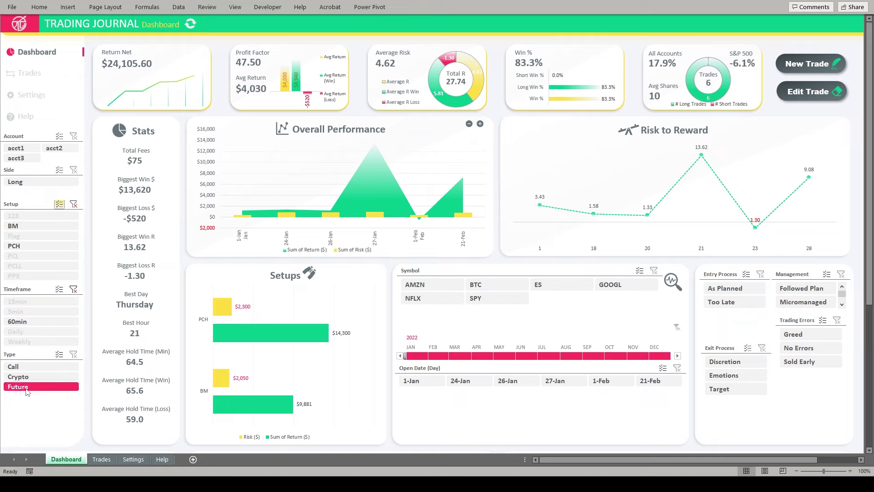
{"action": "left_click", "coordinate": [20, 366]}
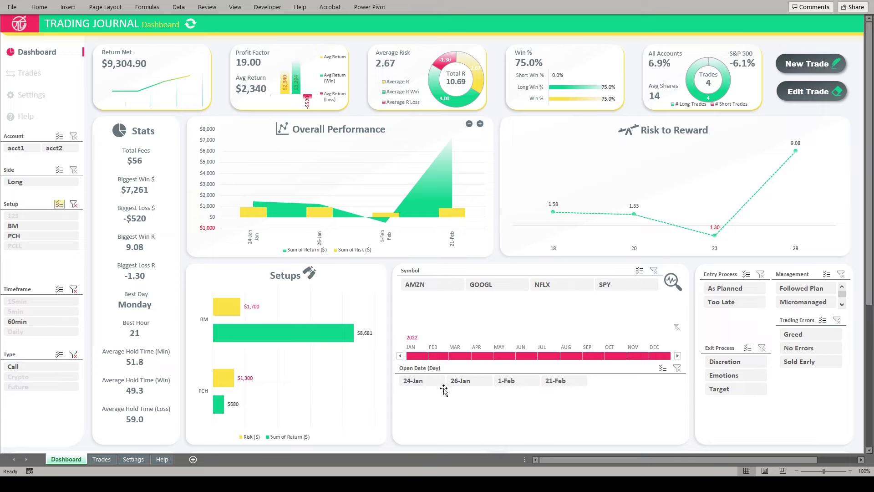
Clear the Type and other slicer filters, then collapse and re-expand the Overall Performance chart.
{"action": "left_click", "coordinate": [73, 355]}
{"action": "left_click", "coordinate": [74, 289]}
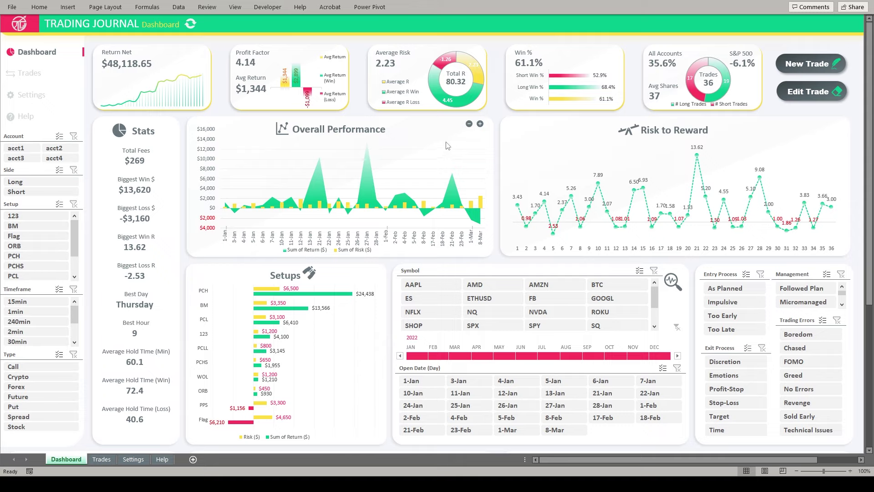
{"action": "left_click", "coordinate": [469, 124]}
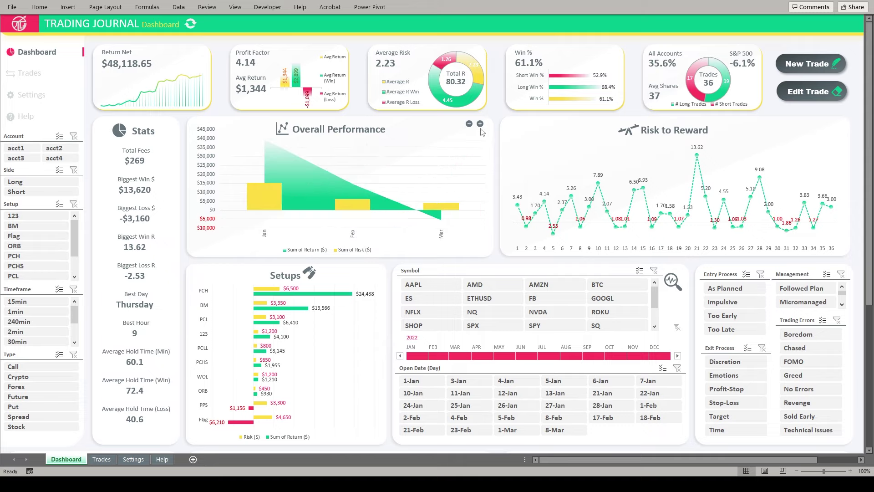
{"action": "left_click", "coordinate": [480, 124]}
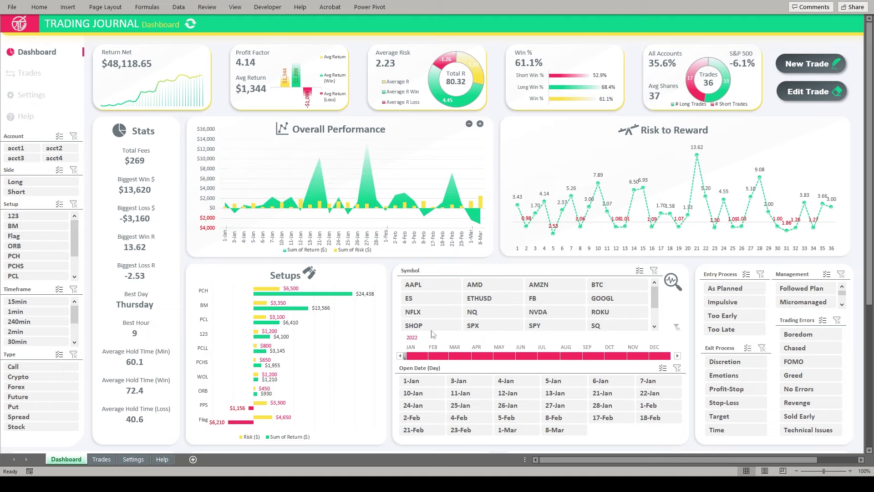
{"action": "left_click", "coordinate": [485, 327]}
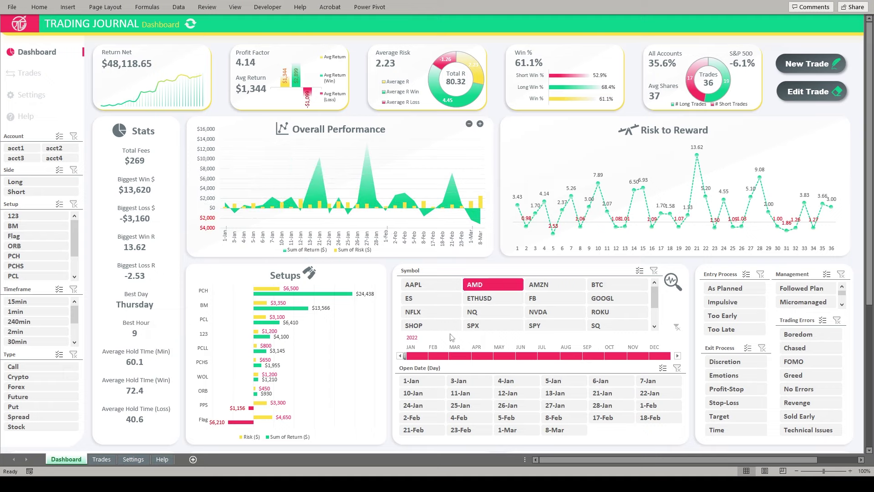
{"action": "left_click", "coordinate": [439, 356]}
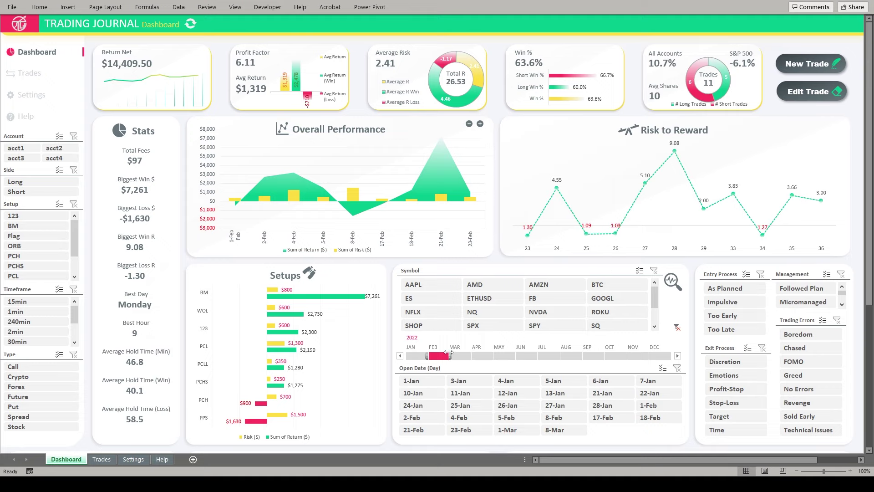
{"action": "left_click_drag", "start_coordinate": [454, 356], "coordinate": [470, 355]}
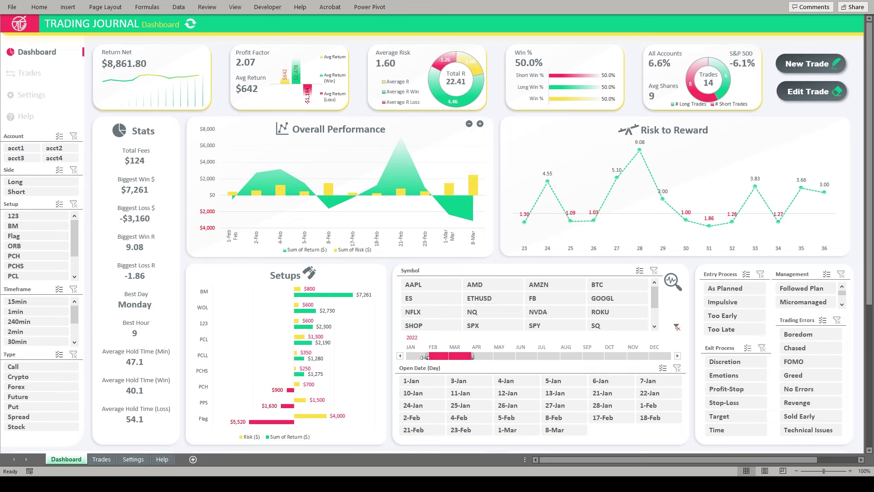
{"action": "left_click_drag", "start_coordinate": [424, 357], "coordinate": [406, 357]}
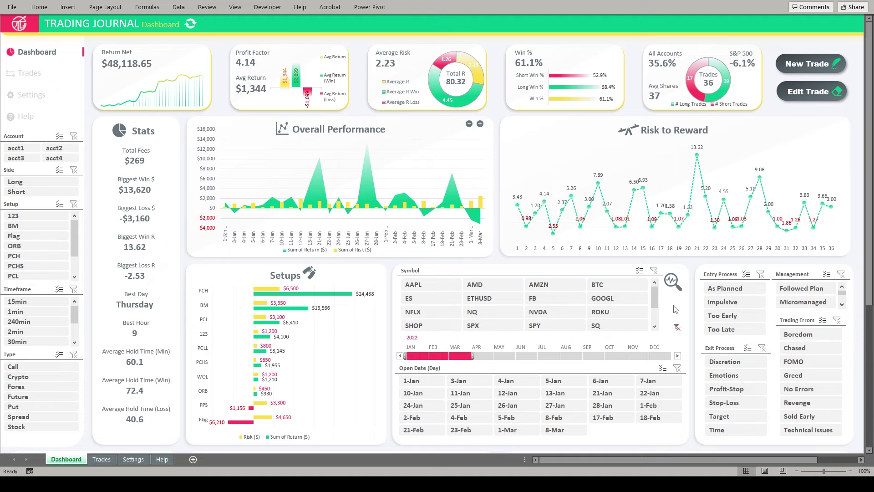
{"action": "left_click", "coordinate": [678, 328]}
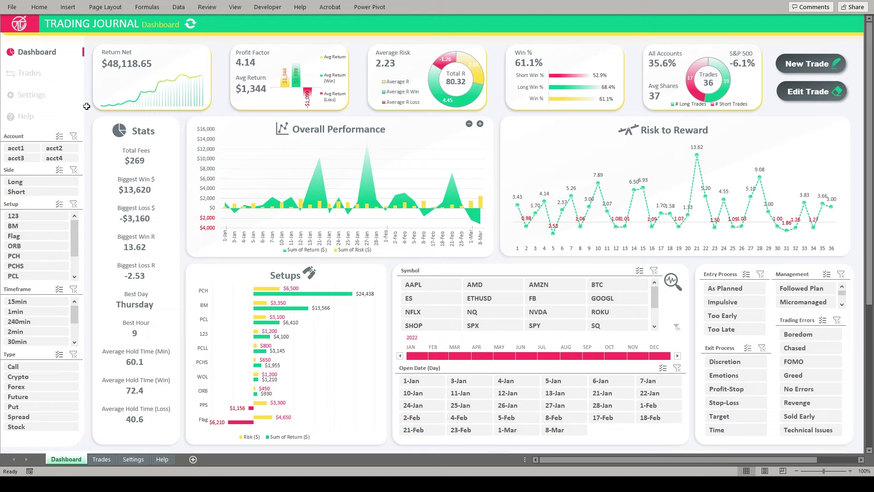
Open the Trades sheet and scroll to the end of the journal at trade 37.
{"action": "left_click", "coordinate": [41, 76]}
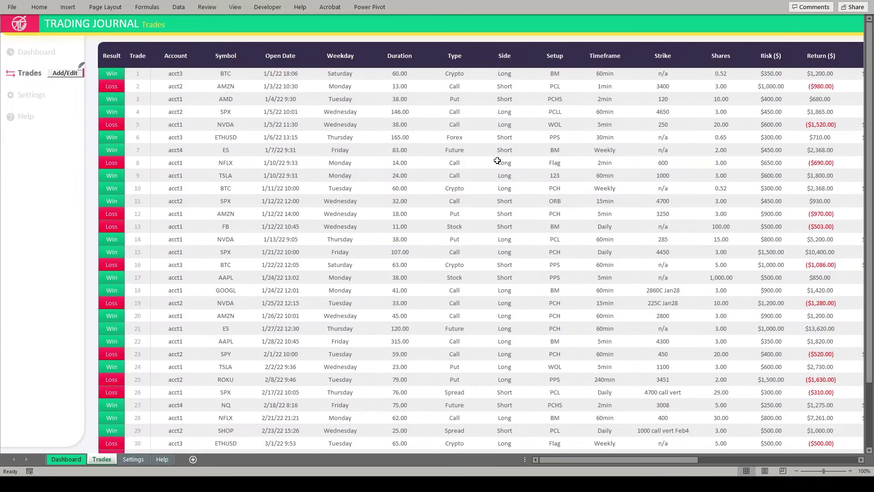
{"action": "scroll", "coordinate": [496, 164], "scroll_direction": "down", "scroll_amount": 10}
{"action": "scroll", "coordinate": [493, 170], "scroll_direction": "up", "scroll_amount": 10}
{"action": "scroll", "coordinate": [343, 203], "scroll_direction": "down", "scroll_amount": 2}
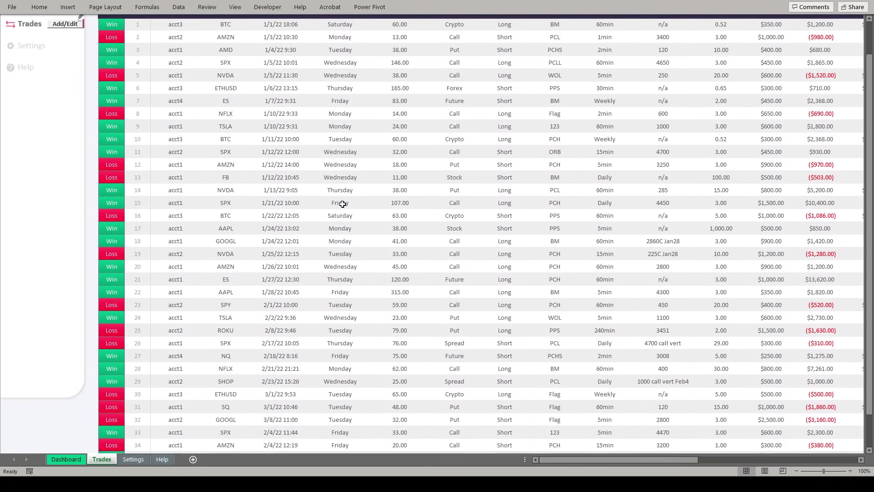
{"action": "scroll", "coordinate": [333, 208], "scroll_direction": "up", "scroll_amount": 2}
{"action": "scroll", "coordinate": [328, 202], "scroll_direction": "down", "scroll_amount": 5}
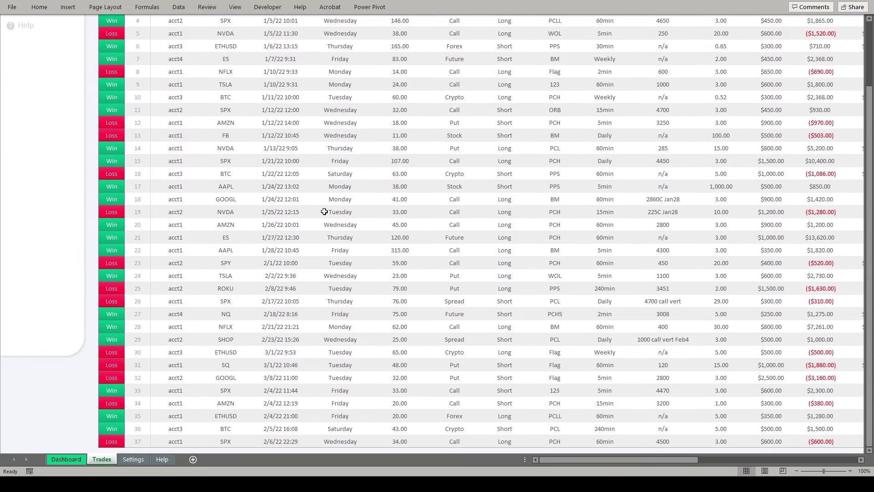
Inspect the blank row's account, symbol, date, weekday, instrument, side and setup cells.
{"action": "left_click", "coordinate": [174, 378]}
{"action": "left_click", "coordinate": [229, 377]}
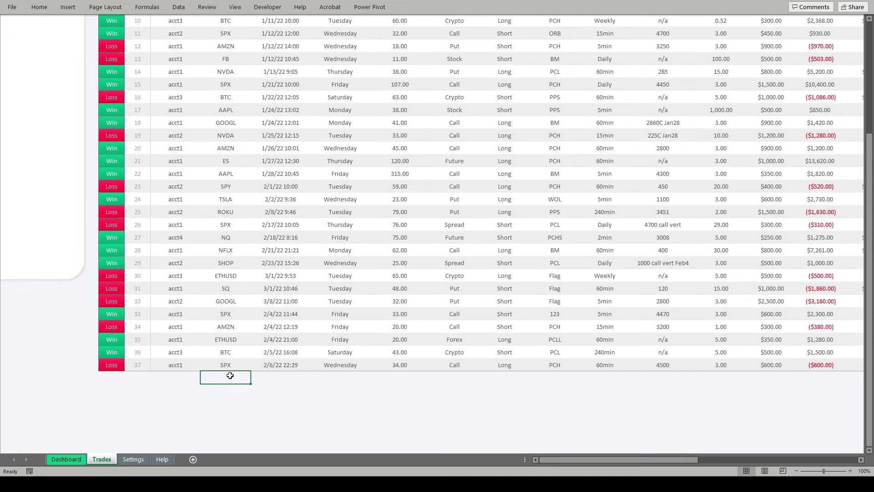
{"action": "left_click", "coordinate": [264, 378]}
{"action": "left_click", "coordinate": [352, 377]}
{"action": "left_click", "coordinate": [403, 377]}
{"action": "left_click", "coordinate": [458, 378]}
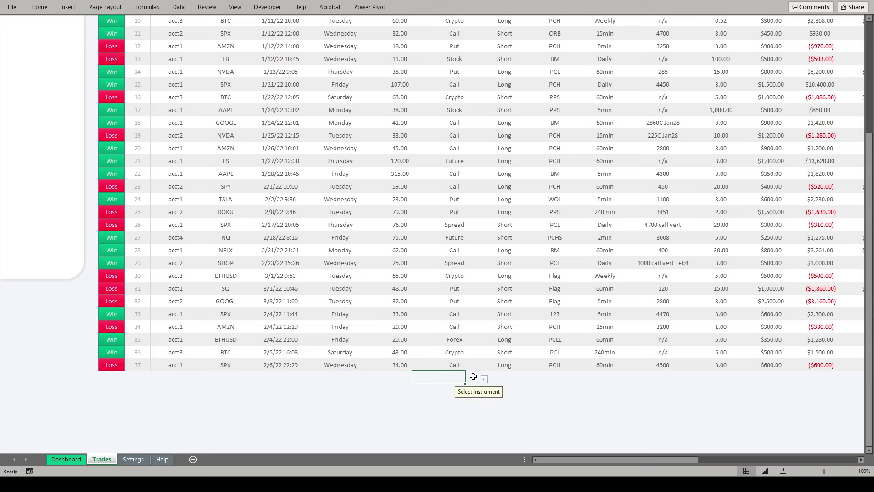
{"action": "left_click", "coordinate": [509, 378]}
{"action": "left_click", "coordinate": [561, 375]}
{"action": "scroll", "coordinate": [501, 323], "scroll_direction": "up", "scroll_amount": 5}
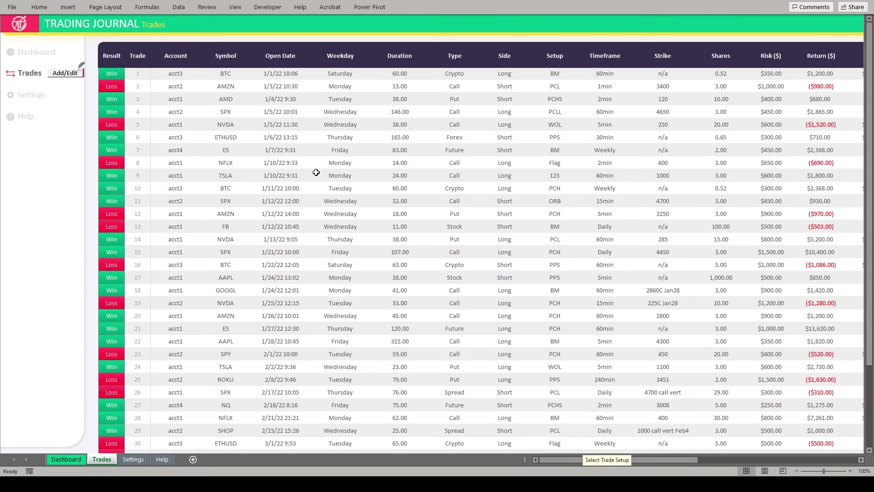
{"action": "left_click", "coordinate": [69, 74]}
{"action": "left_click_drag", "start_coordinate": [59, 139], "coordinate": [495, 125]}
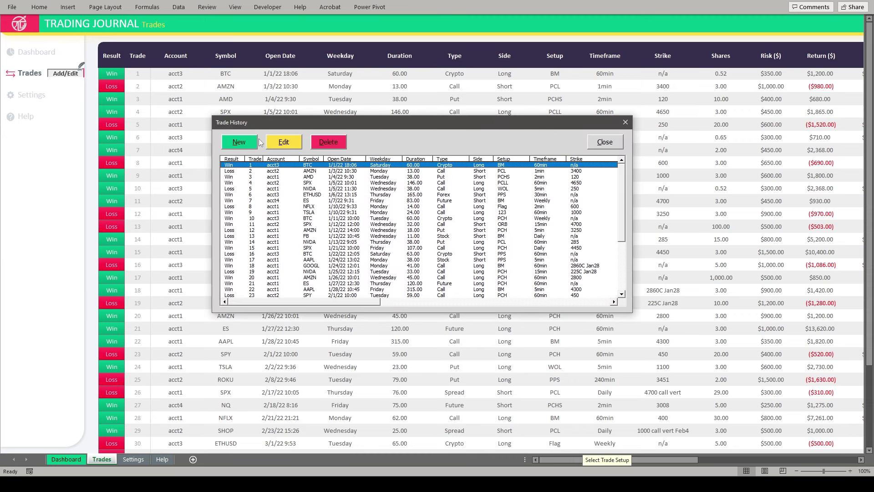
{"action": "left_click", "coordinate": [287, 182]}
{"action": "left_click", "coordinate": [283, 142]}
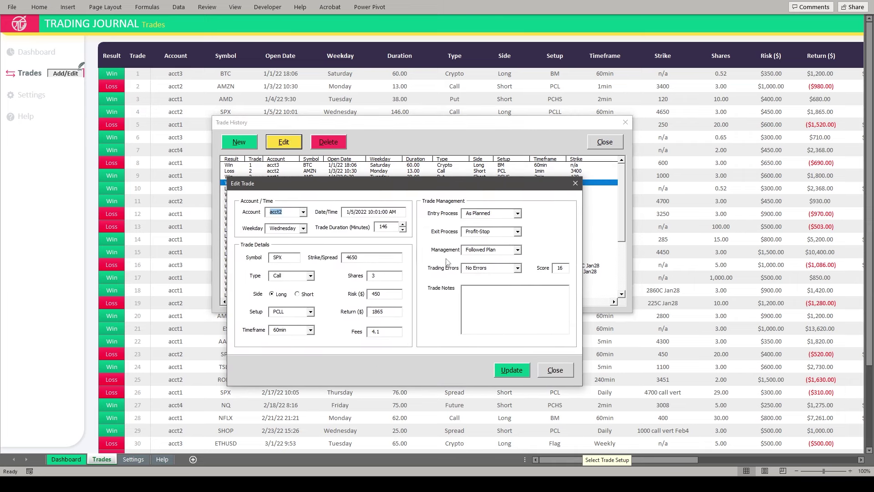
{"action": "left_click", "coordinate": [554, 371]}
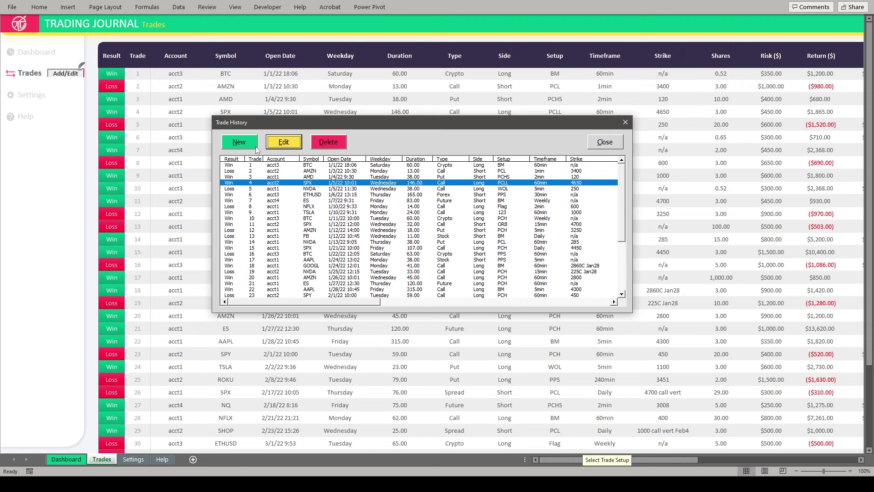
{"action": "left_click", "coordinate": [230, 144]}
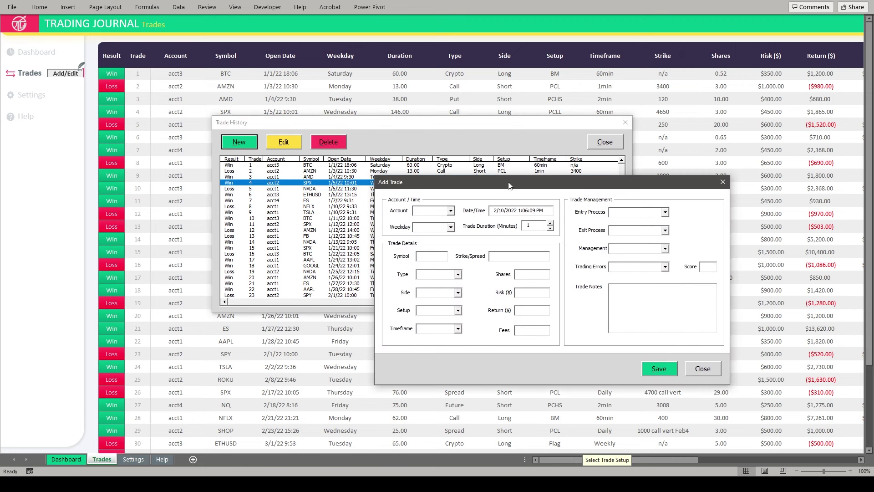
{"action": "left_click", "coordinate": [713, 371]}
{"action": "left_click", "coordinate": [606, 141]}
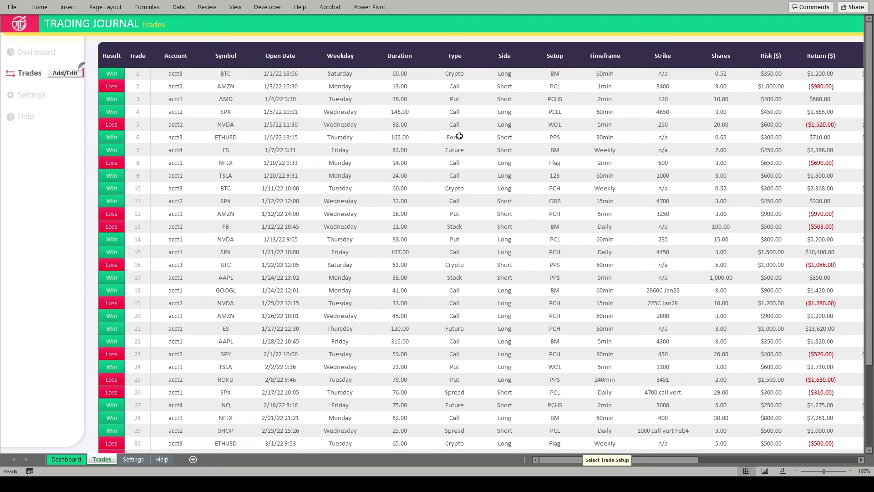
On the Settings sheet, clear the acct3 and acct4 account entries.
{"action": "left_click", "coordinate": [26, 98]}
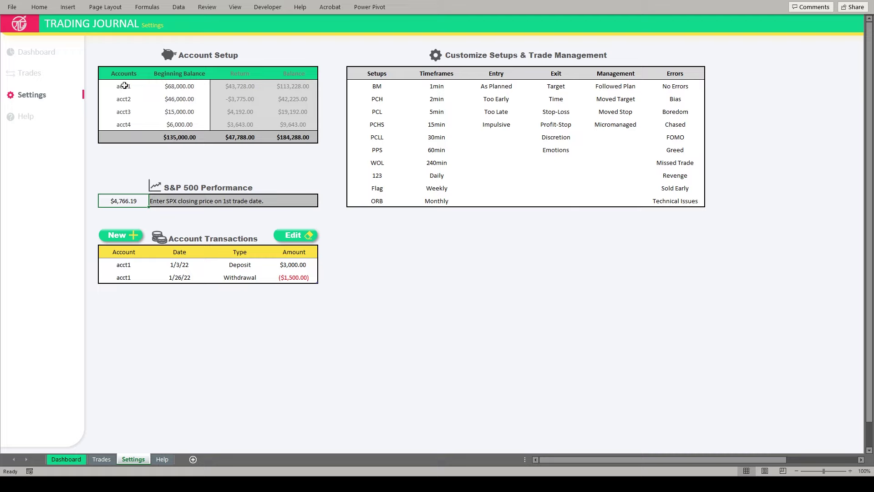
{"action": "left_click_drag", "start_coordinate": [124, 86], "coordinate": [126, 127]}
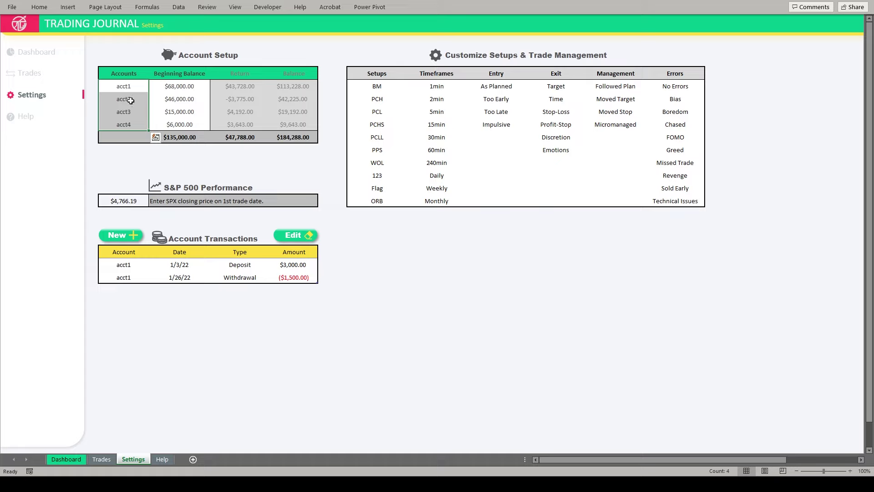
{"action": "left_click", "coordinate": [124, 86]}
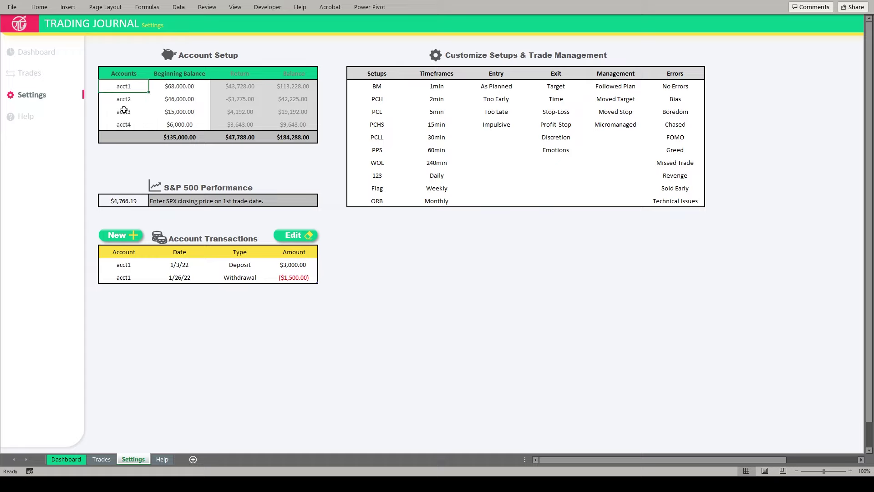
{"action": "left_click_drag", "start_coordinate": [124, 109], "coordinate": [179, 124]}
{"action": "key", "text": "Delete"}
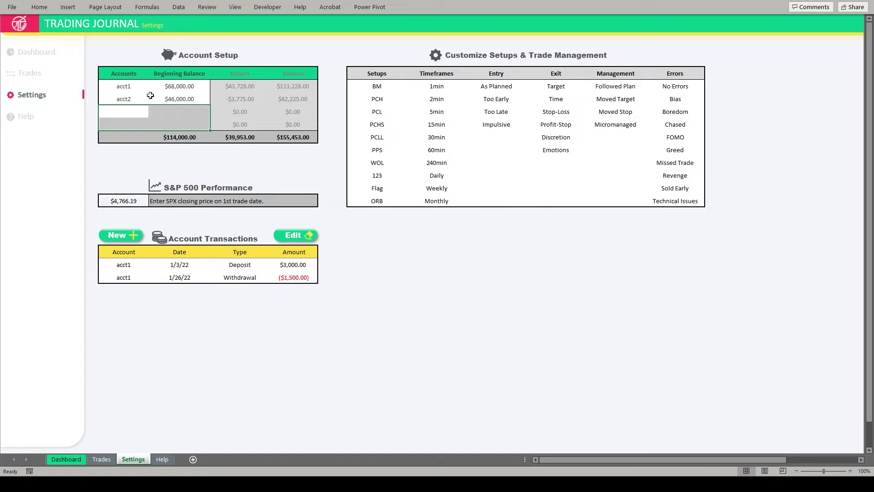
Rename the first two accounts to Day and Swing.
{"action": "left_click", "coordinate": [124, 96]}
{"action": "left_click", "coordinate": [128, 86]}
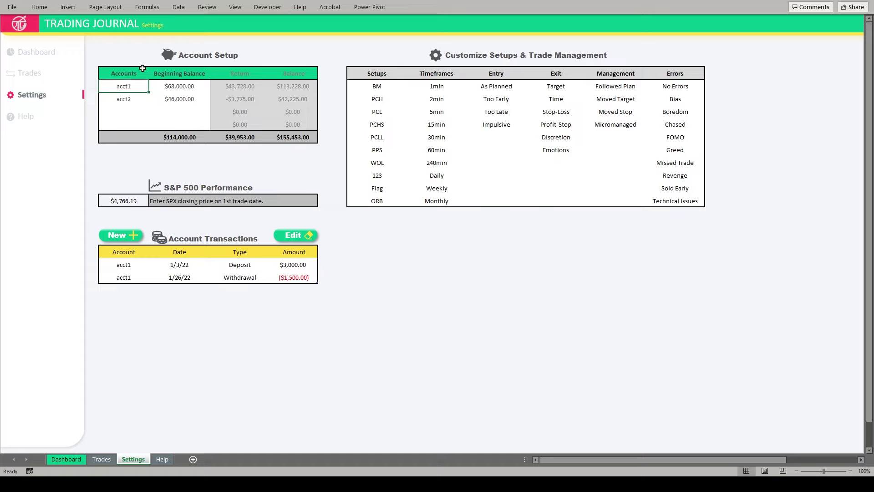
{"action": "type", "text": "Day"}
{"action": "key", "text": "Return"}
{"action": "type", "text": "Swing"}
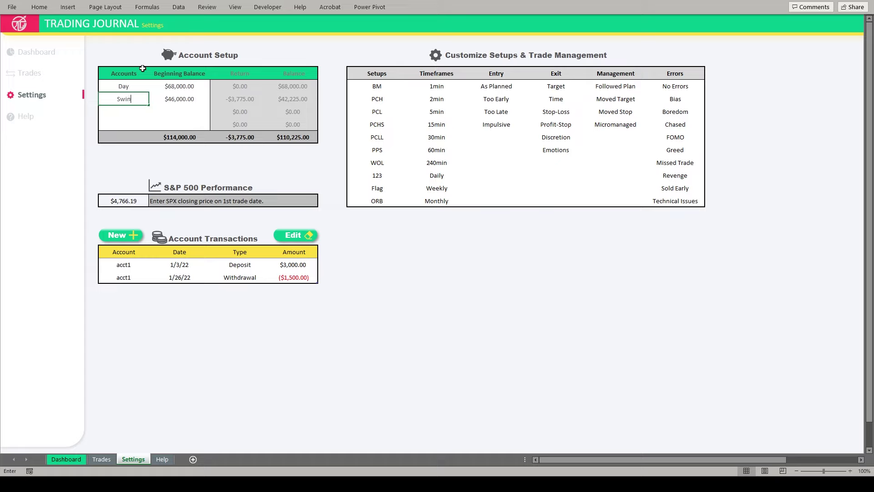
{"action": "key", "text": "Return"}
Inspect the Day balance and empty account slots, then undo back to acct1–acct4.
{"action": "mouse_move", "coordinate": [184, 86]}
{"action": "left_mouse_down"}
{"action": "mouse_move", "coordinate": [186, 98]}
{"action": "mouse_move", "coordinate": [190, 84]}
{"action": "mouse_move", "coordinate": [198, 94]}
{"action": "mouse_move", "coordinate": [190, 87]}
{"action": "left_mouse_up"}
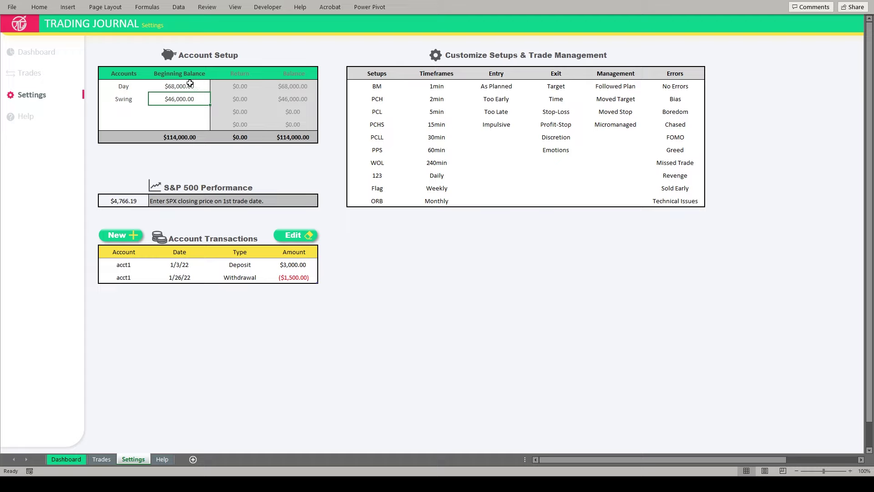
{"action": "left_click_drag", "start_coordinate": [124, 90], "coordinate": [158, 97]}
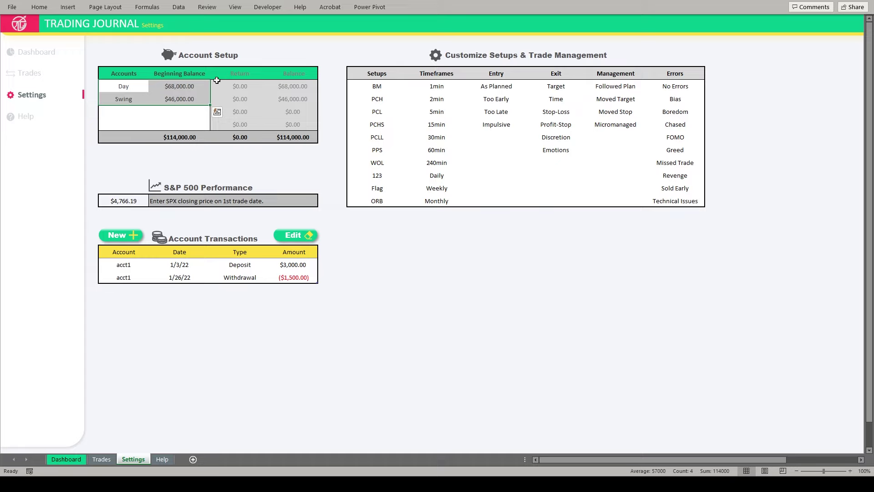
{"action": "left_click", "coordinate": [122, 99]}
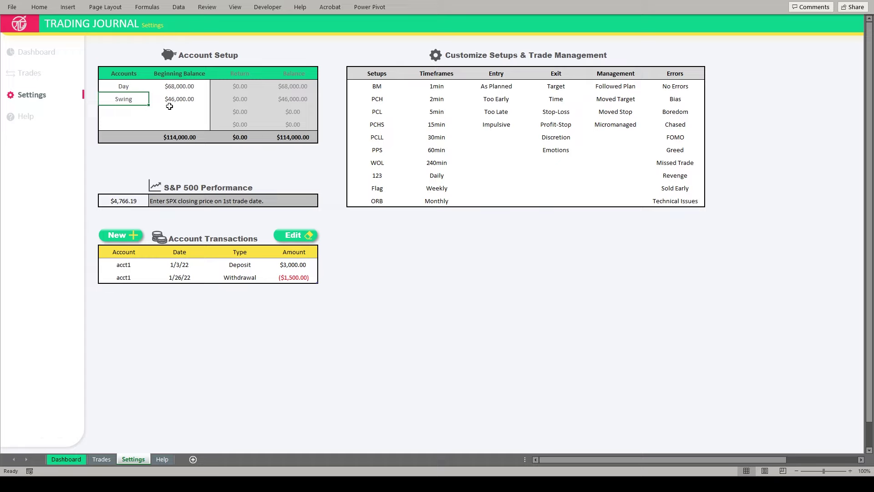
{"action": "left_click", "coordinate": [127, 114]}
{"action": "left_click", "coordinate": [184, 114]}
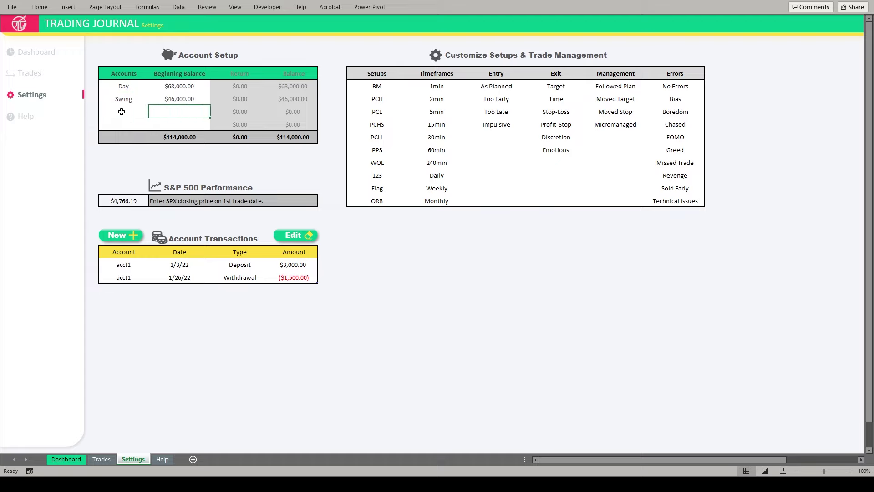
{"action": "left_click", "coordinate": [121, 111]}
{"action": "left_click", "coordinate": [123, 125]}
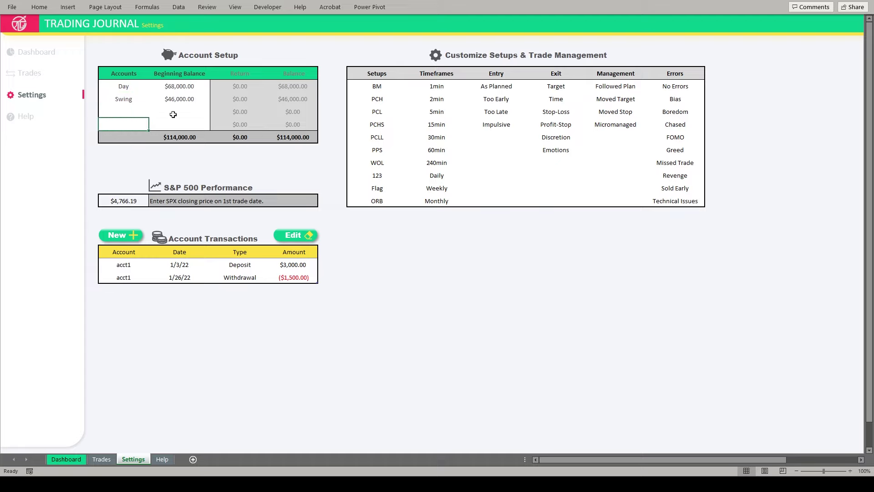
{"action": "key", "text": "ctrl+z"}
{"action": "key", "text": "ctrl+z"}
{"action": "key", "text": "ctrl+z"}
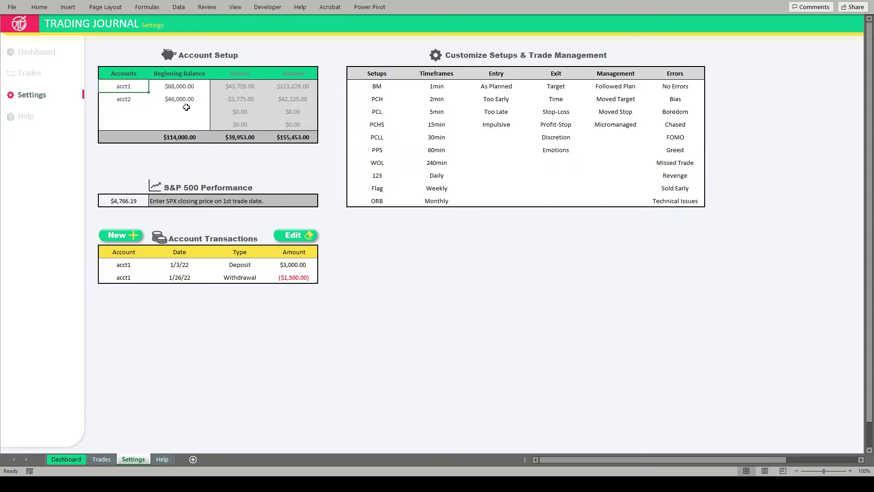
{"action": "left_click", "coordinate": [145, 95]}
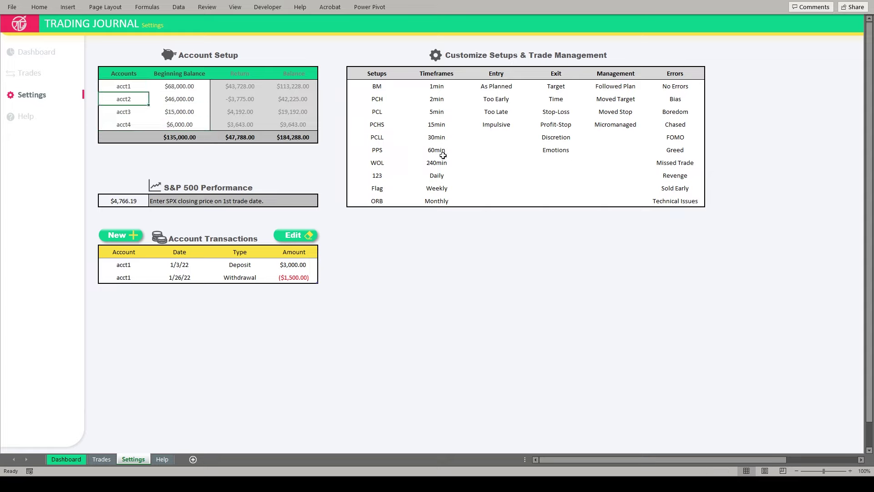
{"action": "left_click_drag", "start_coordinate": [382, 89], "coordinate": [390, 199]}
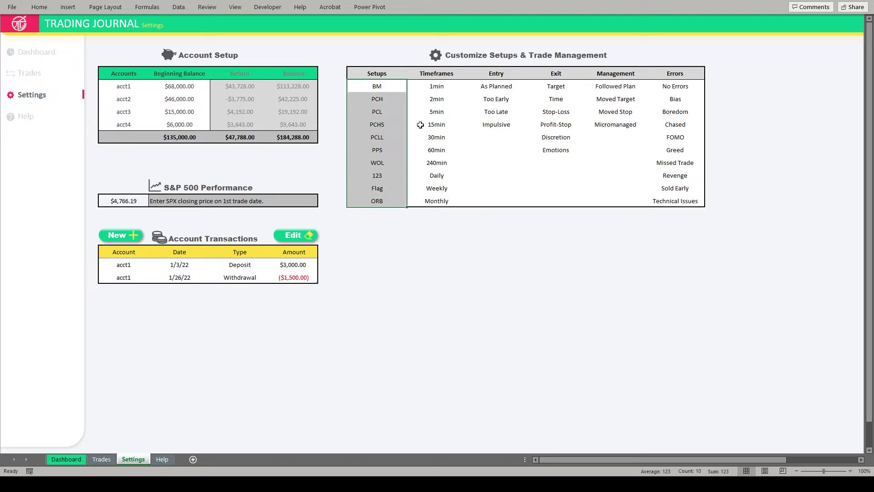
{"action": "left_click_drag", "start_coordinate": [381, 98], "coordinate": [382, 176]}
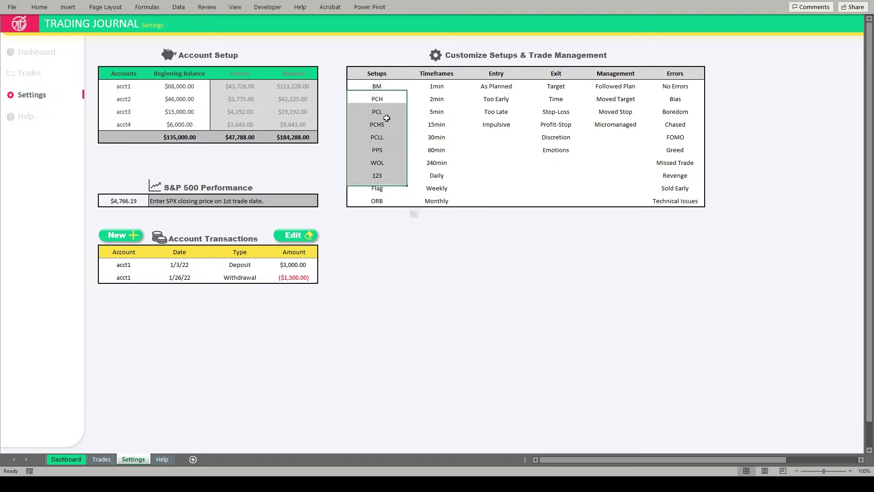
{"action": "left_click", "coordinate": [386, 120]}
{"action": "left_click", "coordinate": [381, 87]}
{"action": "left_click", "coordinate": [381, 99]}
{"action": "left_click", "coordinate": [382, 111]}
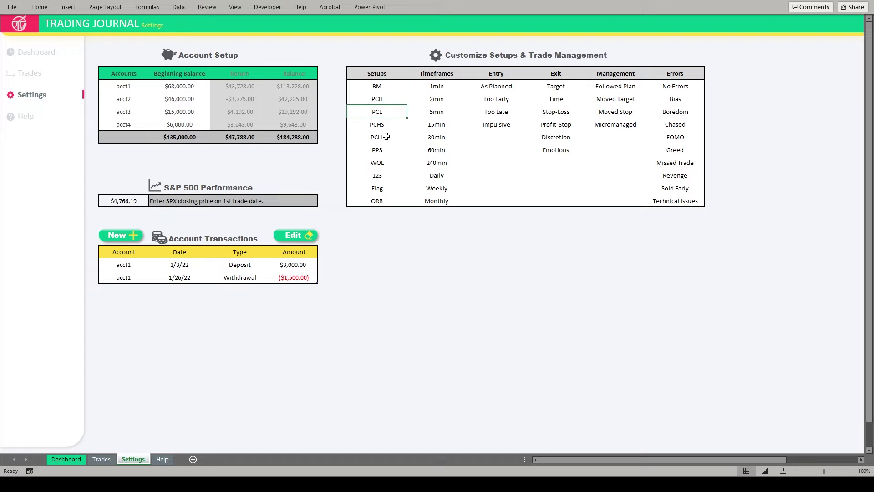
{"action": "left_click_drag", "start_coordinate": [384, 124], "coordinate": [382, 201]}
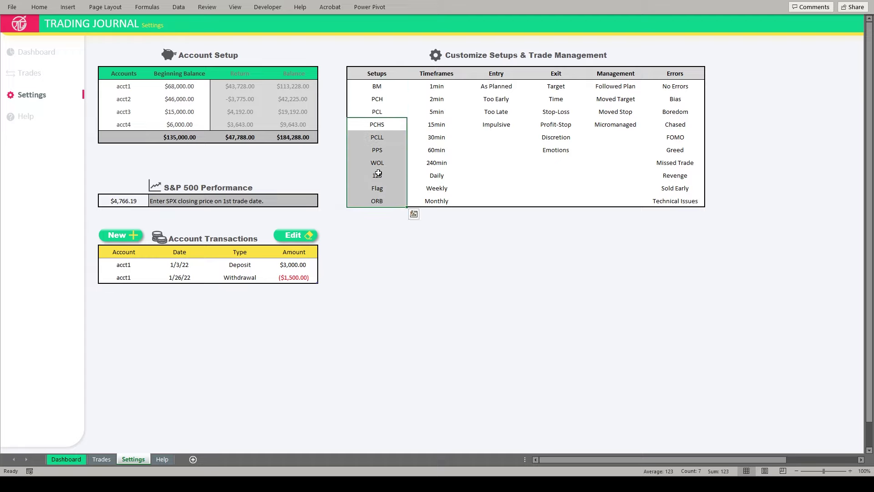
{"action": "key", "text": "Delete"}
{"action": "left_click", "coordinate": [381, 86]}
{"action": "left_click", "coordinate": [379, 99]}
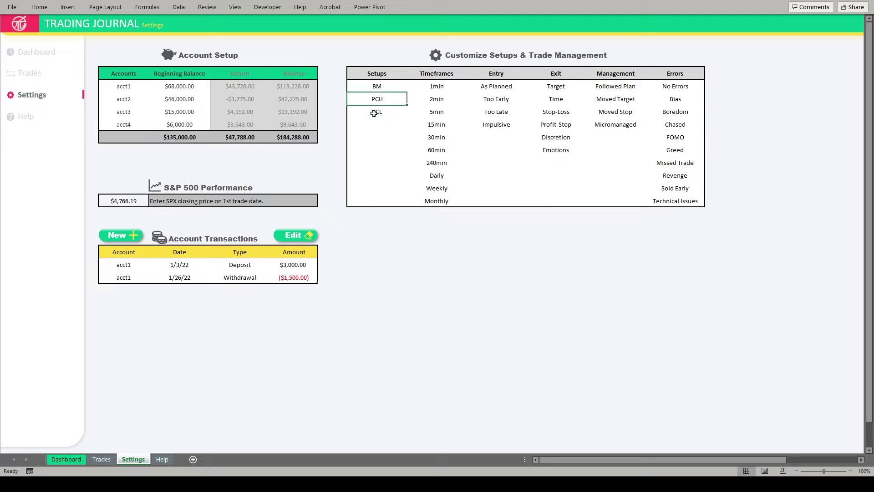
{"action": "left_click", "coordinate": [374, 114]}
{"action": "left_click", "coordinate": [377, 86]}
{"action": "left_click", "coordinate": [377, 99]}
{"action": "left_click", "coordinate": [376, 111]}
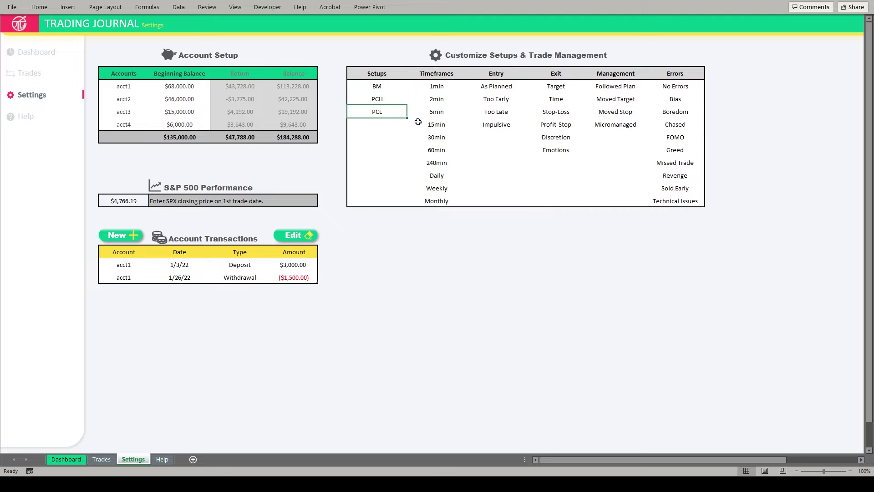
{"action": "key", "text": "ctrl+z"}
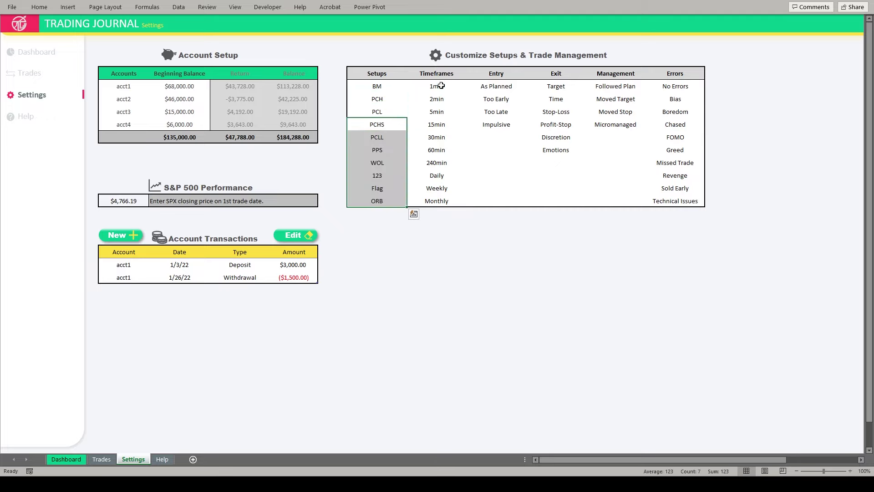
{"action": "left_click_drag", "start_coordinate": [442, 86], "coordinate": [446, 202]}
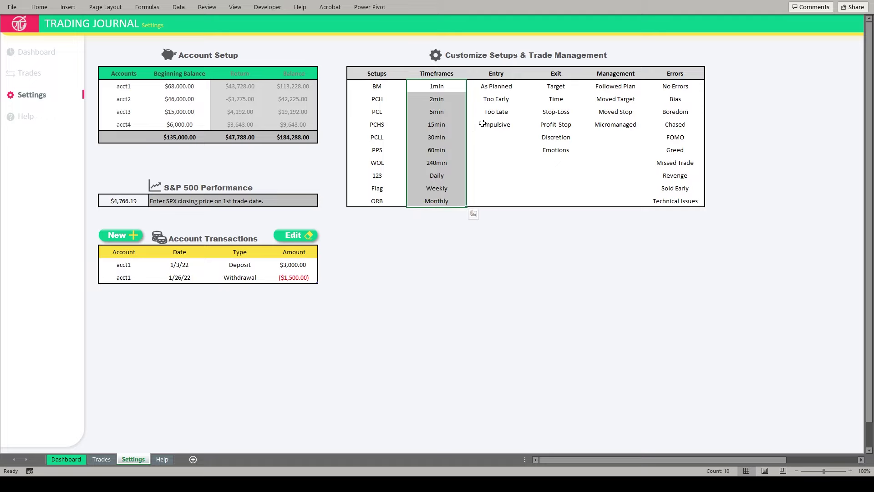
Choose the Too Late entry option, then go to the Dashboard showing all 36 trades.
{"action": "left_click", "coordinate": [503, 110]}
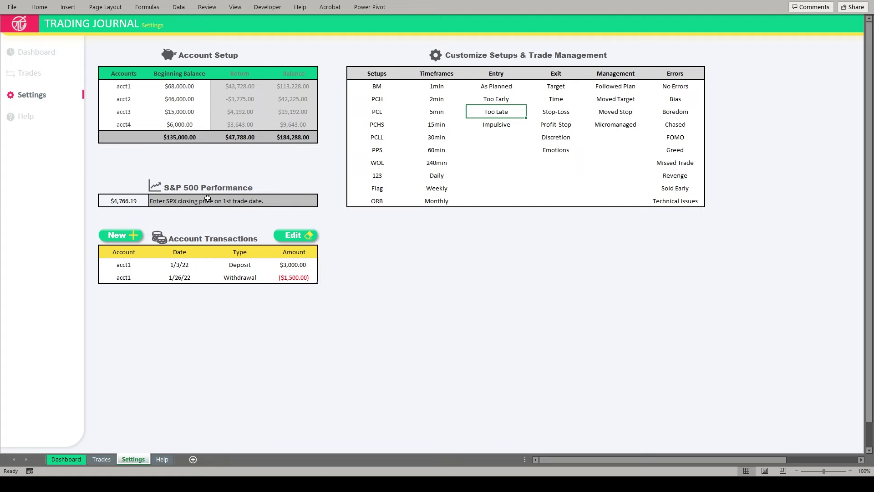
{"action": "left_click", "coordinate": [39, 54]}
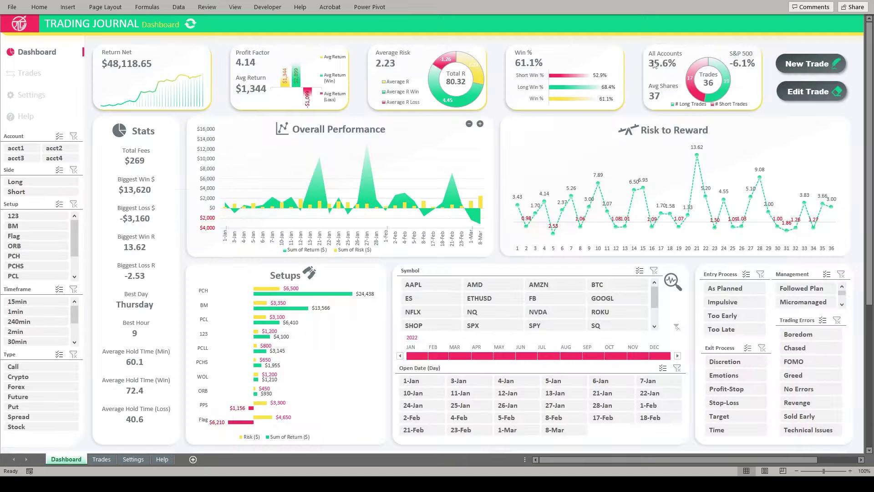
Return to the Settings sheet of the trading journal.
{"action": "left_click", "coordinate": [37, 96]}
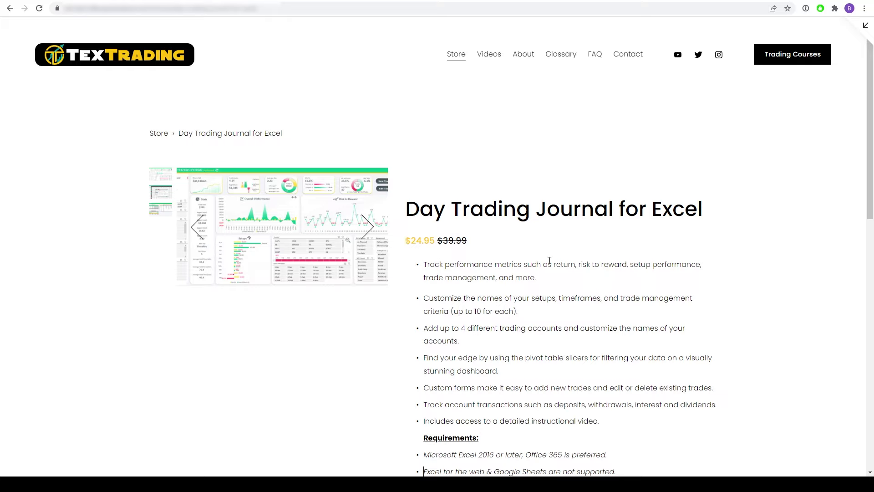
Highlight each requirement in turn: Excel 2016 or later, no Excel for the web, the FIFO limitation.
{"action": "scroll", "coordinate": [469, 221], "scroll_direction": "down", "scroll_amount": 5}
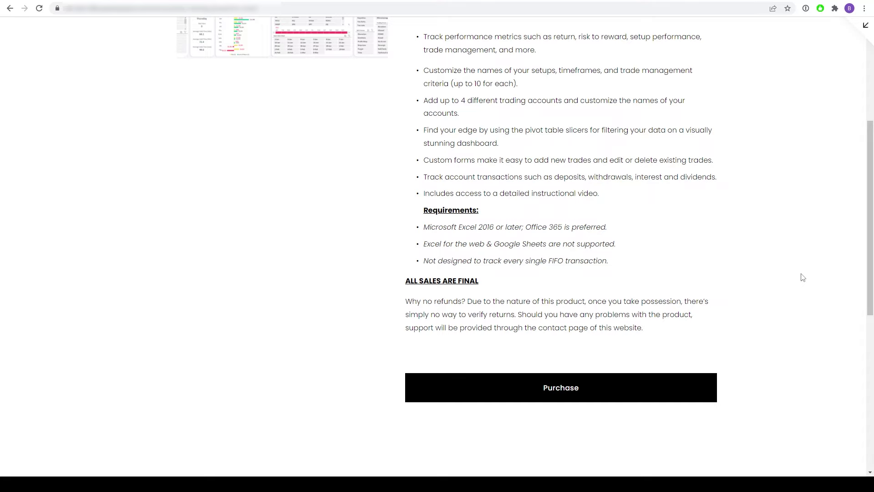
{"action": "scroll", "coordinate": [756, 250], "scroll_direction": "up", "scroll_amount": 5}
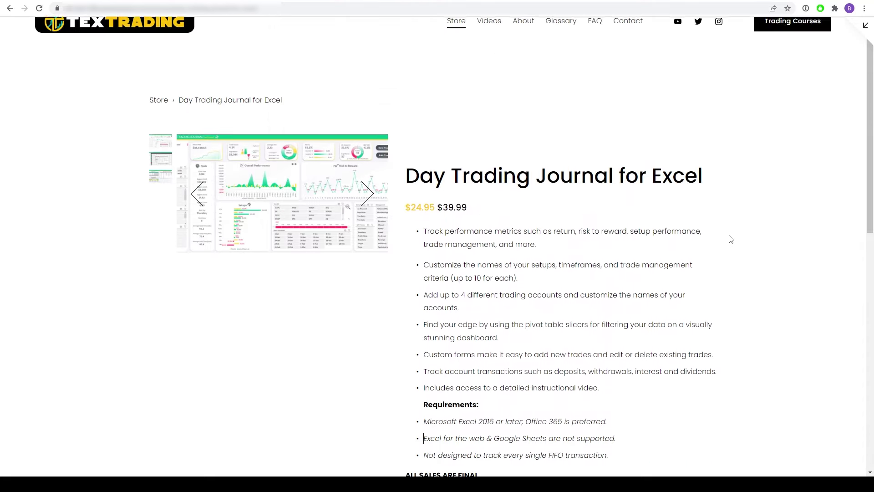
{"action": "scroll", "coordinate": [588, 287], "scroll_direction": "down", "scroll_amount": 2}
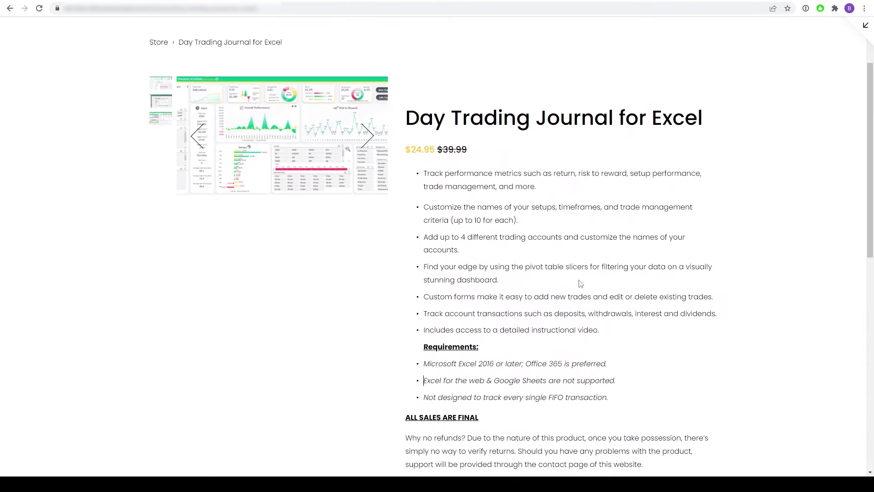
{"action": "scroll", "coordinate": [580, 283], "scroll_direction": "down", "scroll_amount": 1}
{"action": "left_click_drag", "start_coordinate": [430, 319], "coordinate": [623, 324]}
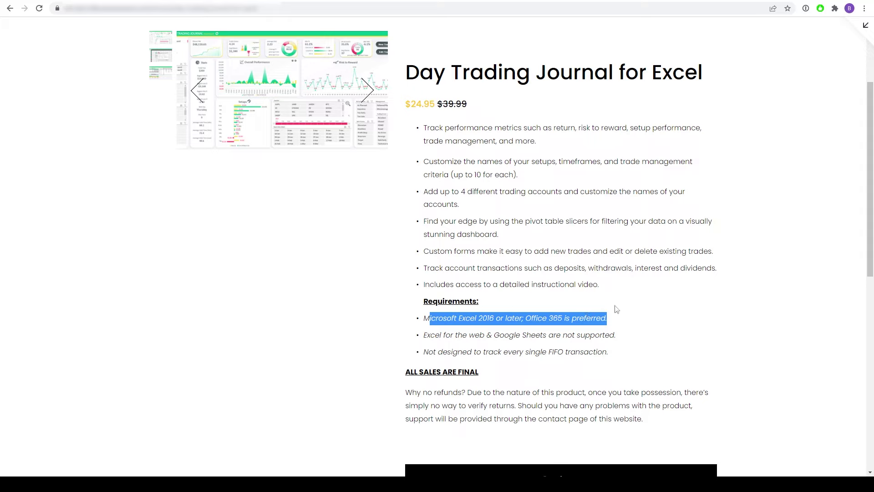
{"action": "left_click", "coordinate": [597, 314]}
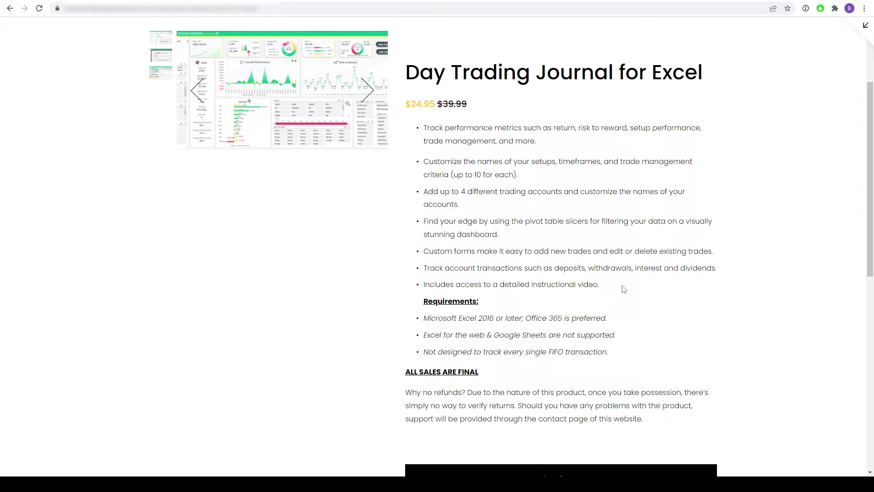
{"action": "left_click_drag", "start_coordinate": [428, 335], "coordinate": [610, 335]}
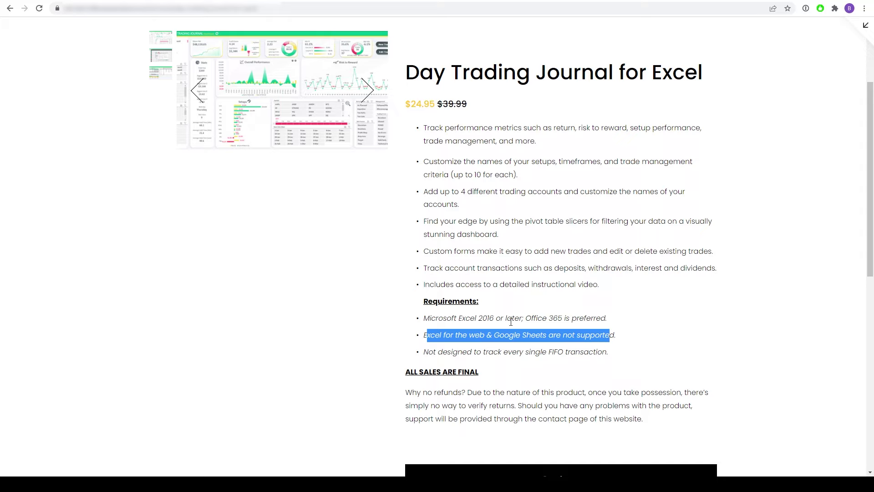
{"action": "left_click_drag", "start_coordinate": [423, 351], "coordinate": [614, 352]}
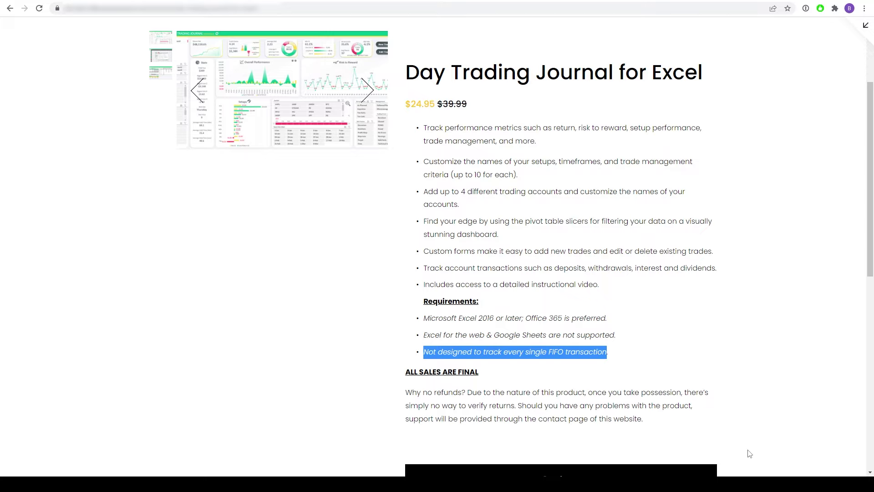
Clear the highlighted FIFO limitation on the product page and scroll back to the top.
{"action": "scroll", "coordinate": [495, 334], "scroll_direction": "down", "scroll_amount": 2}
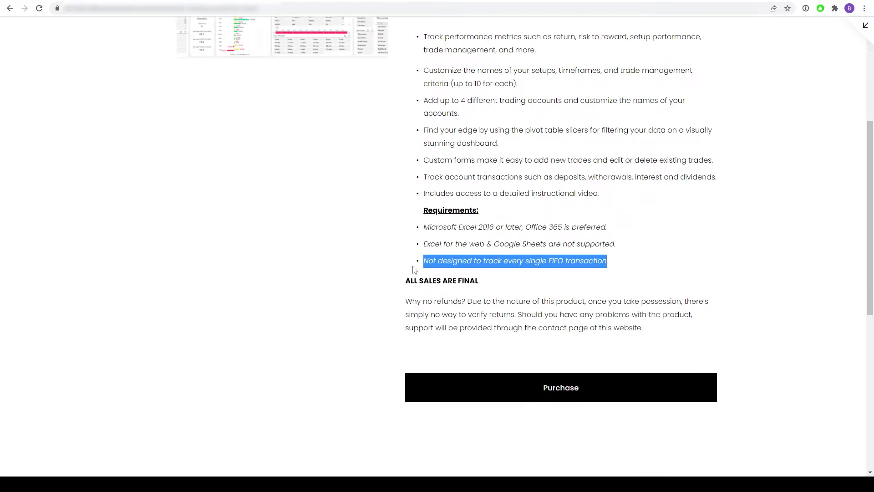
{"action": "left_click", "coordinate": [437, 309]}
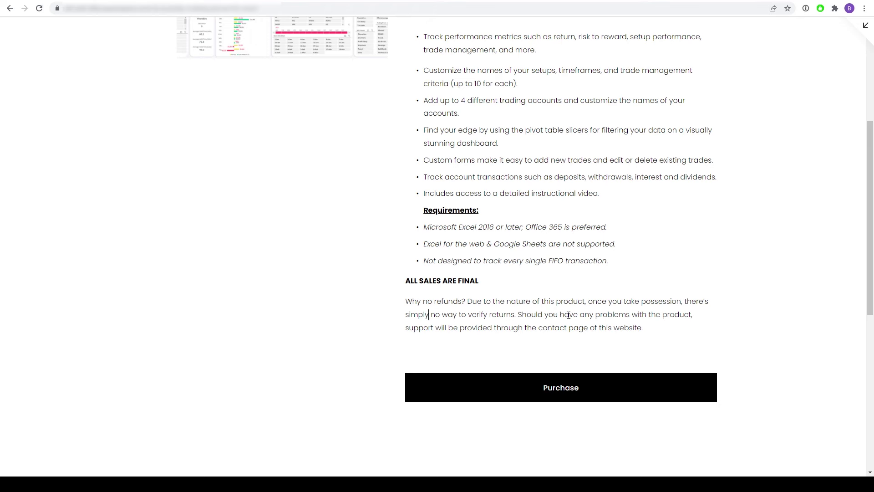
{"action": "scroll", "coordinate": [606, 273], "scroll_direction": "up", "scroll_amount": 5}
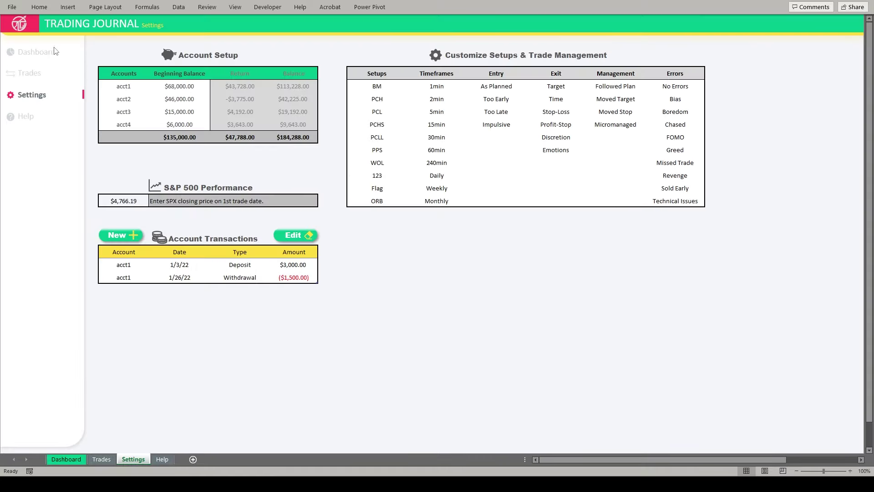
Switch to the Dashboard sheet summarising all 36 trades.
{"action": "left_click", "coordinate": [36, 51]}
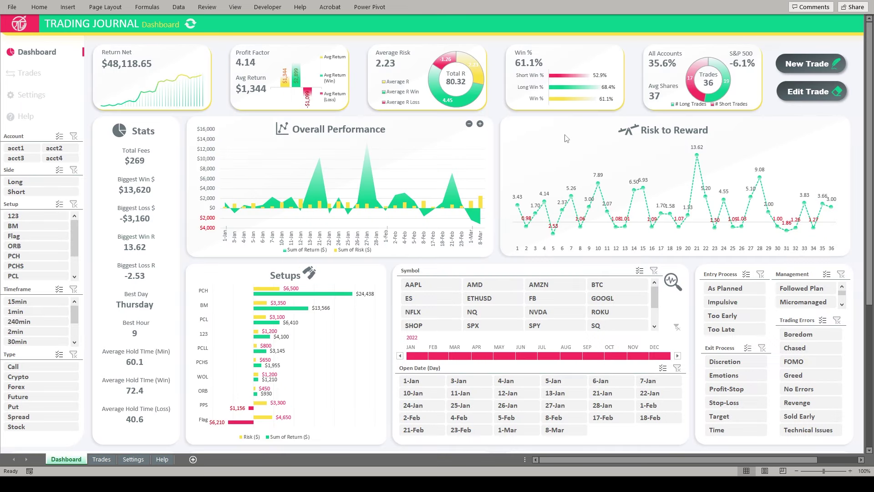